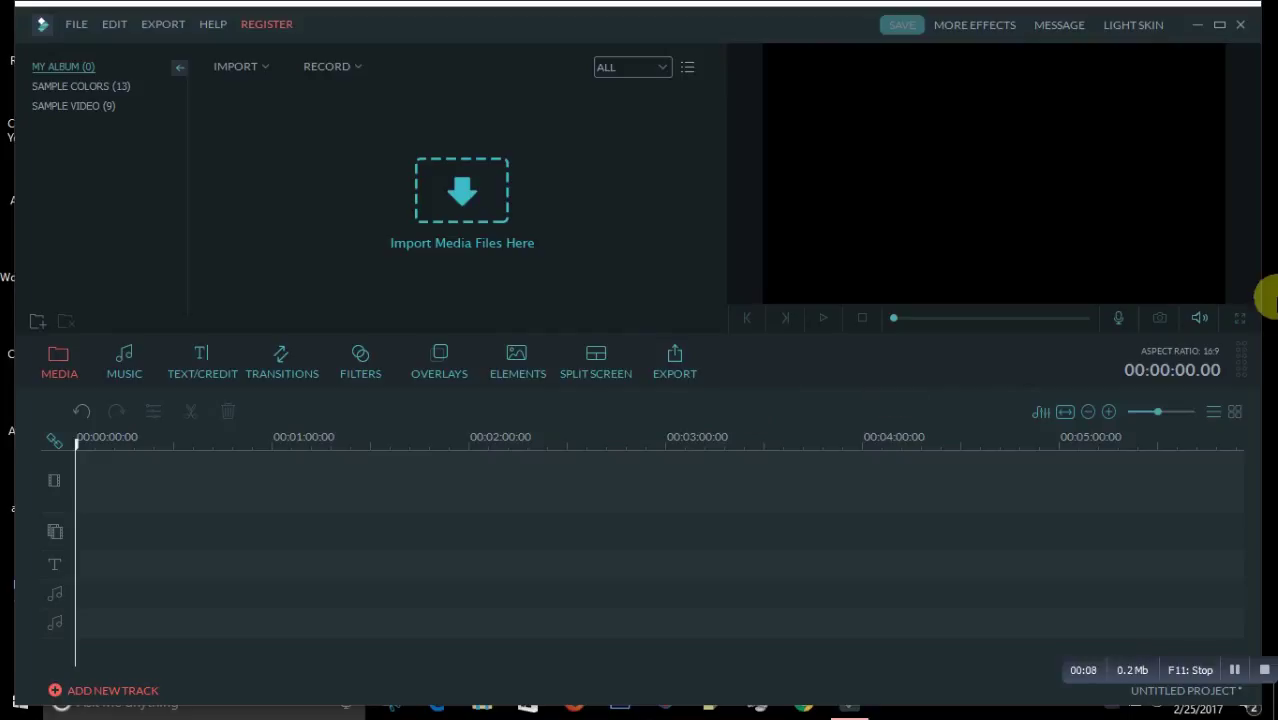
# Minimize the empty untitled Filmora project window to reveal the desktop
pyautogui.click(1197, 26)
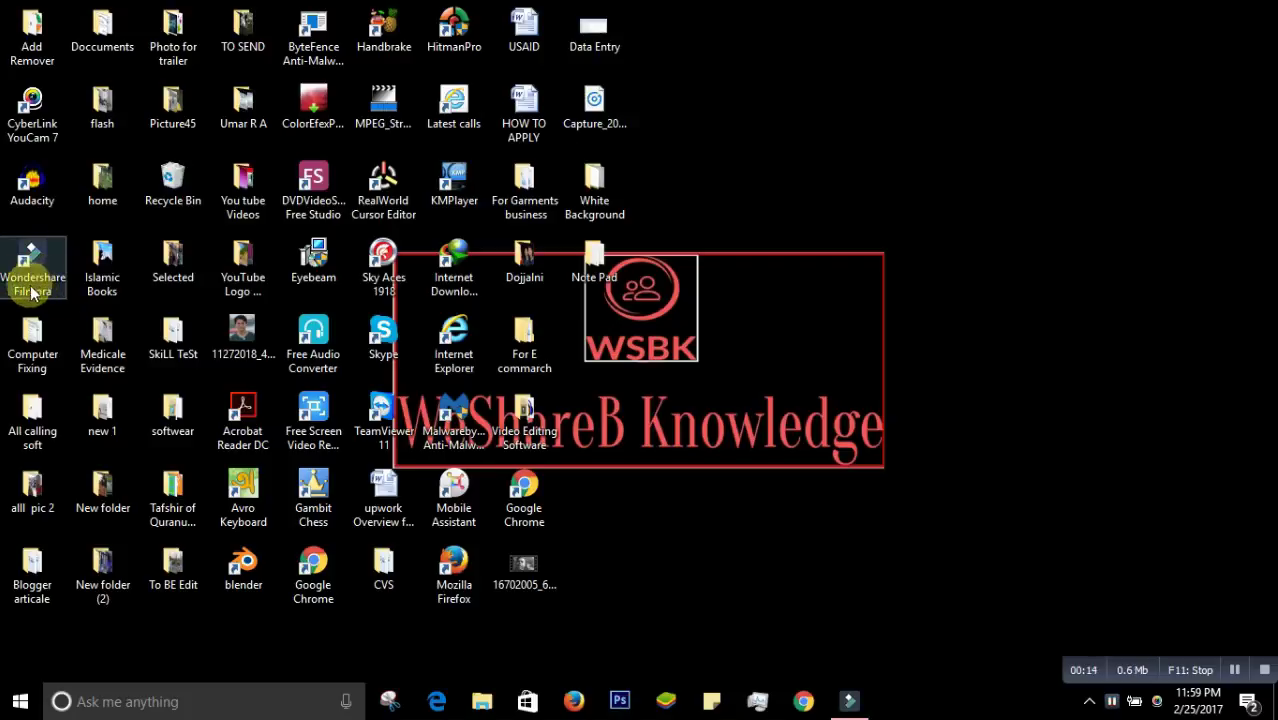
# Restore the empty Filmora project window from the taskbar
pyautogui.click(845, 701)
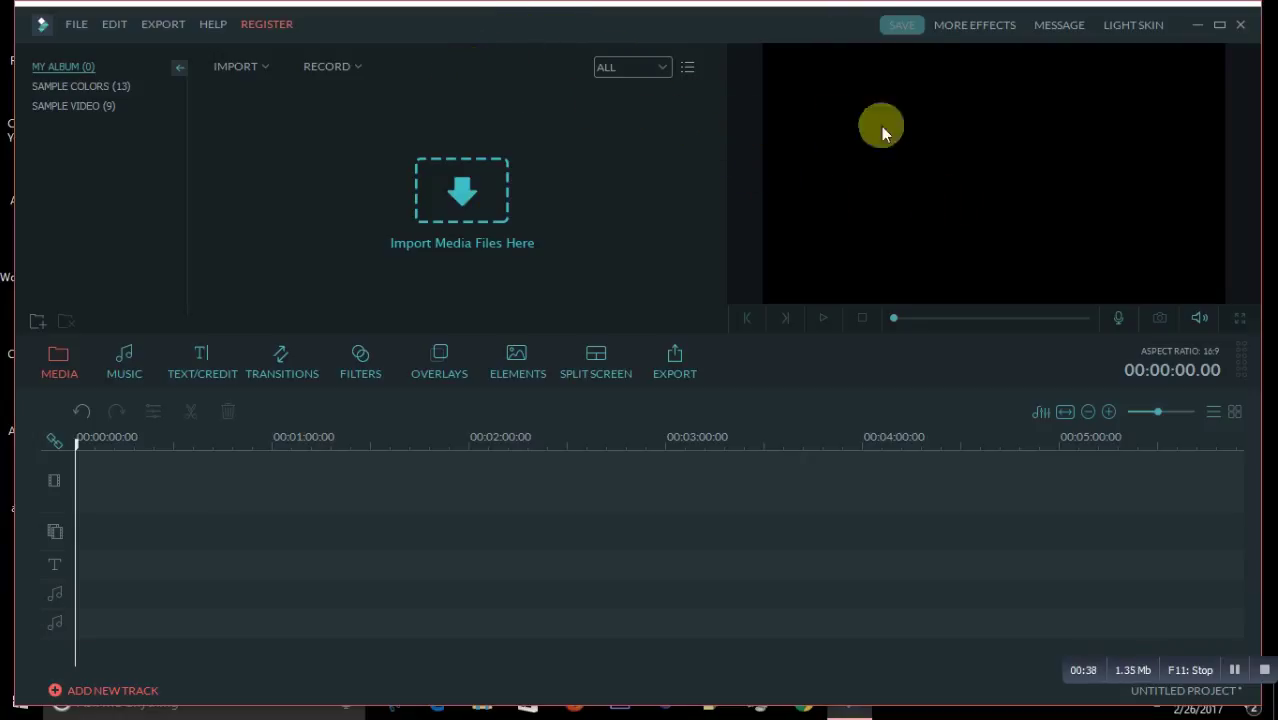
# Import the 'Fall Foliage at Black Butte Ranch Oregon 4K UHD' video into the media album
pyautogui.click(227, 70)
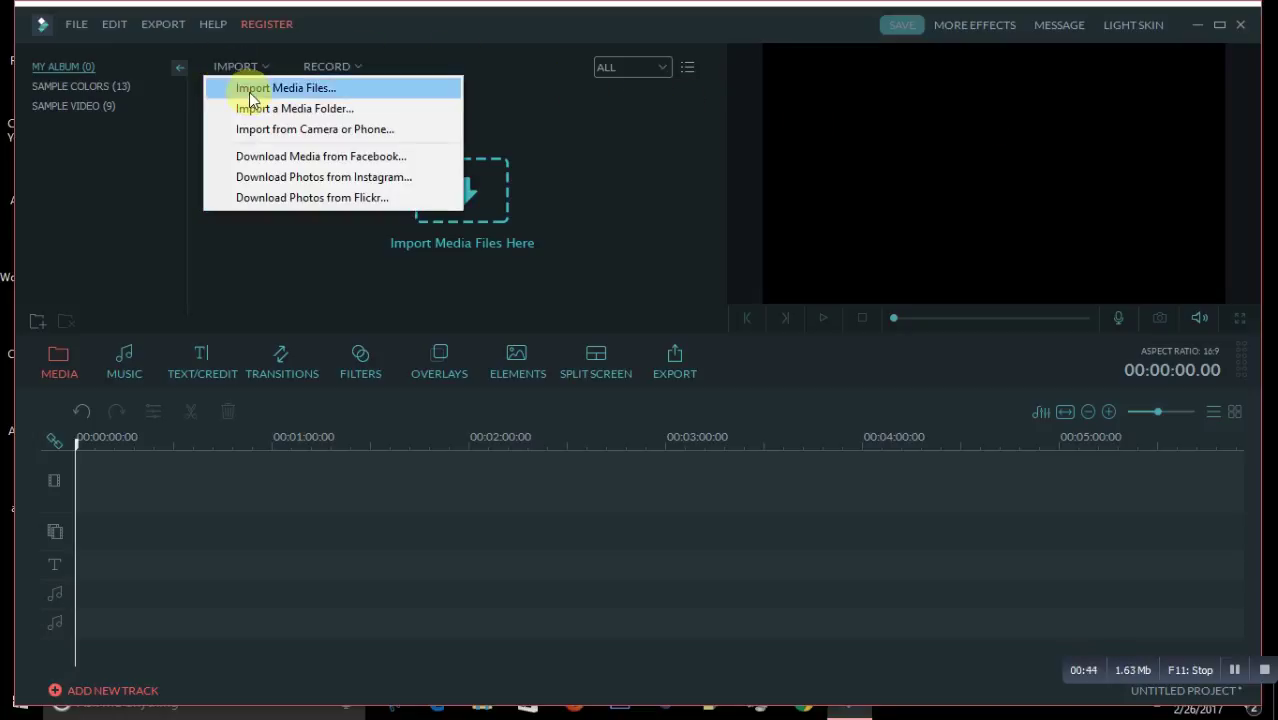
pyautogui.click(249, 93)
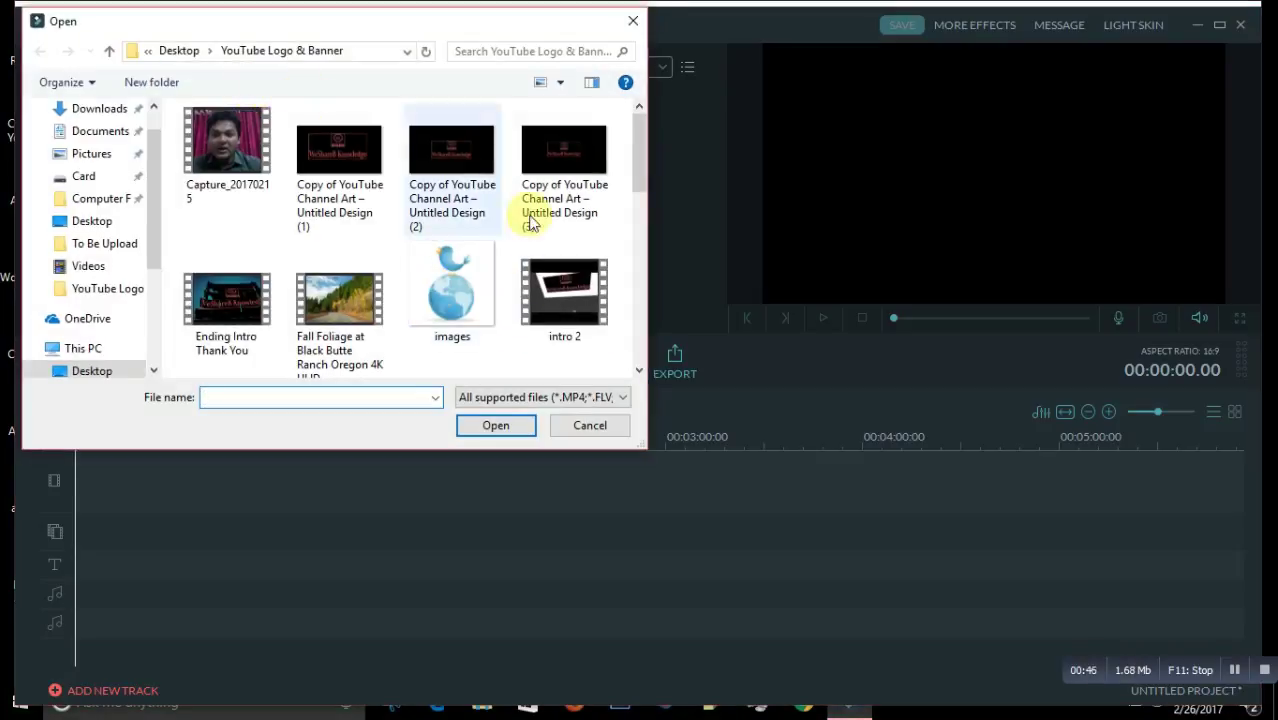
pyautogui.moveTo(635, 156)
pyautogui.mouseDown()
pyautogui.moveTo(623, 267)
pyautogui.moveTo(632, 144)
pyautogui.mouseUp()
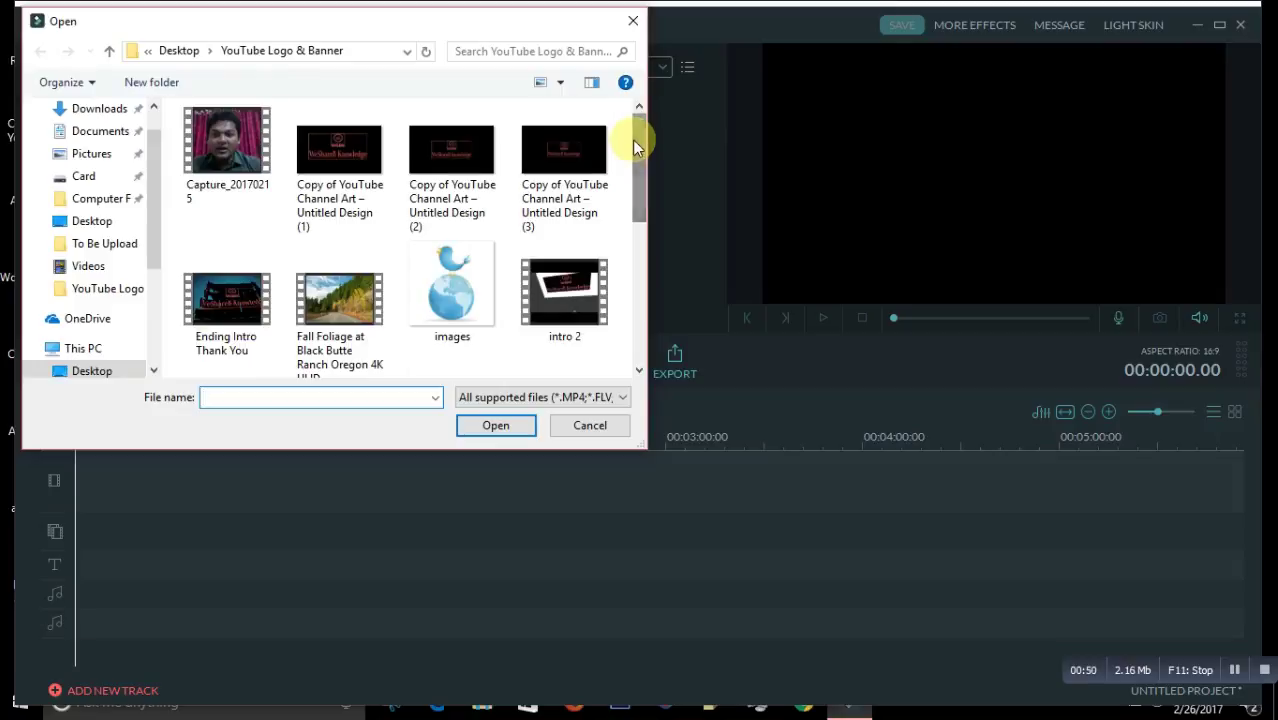
pyautogui.doubleClick(326, 308)
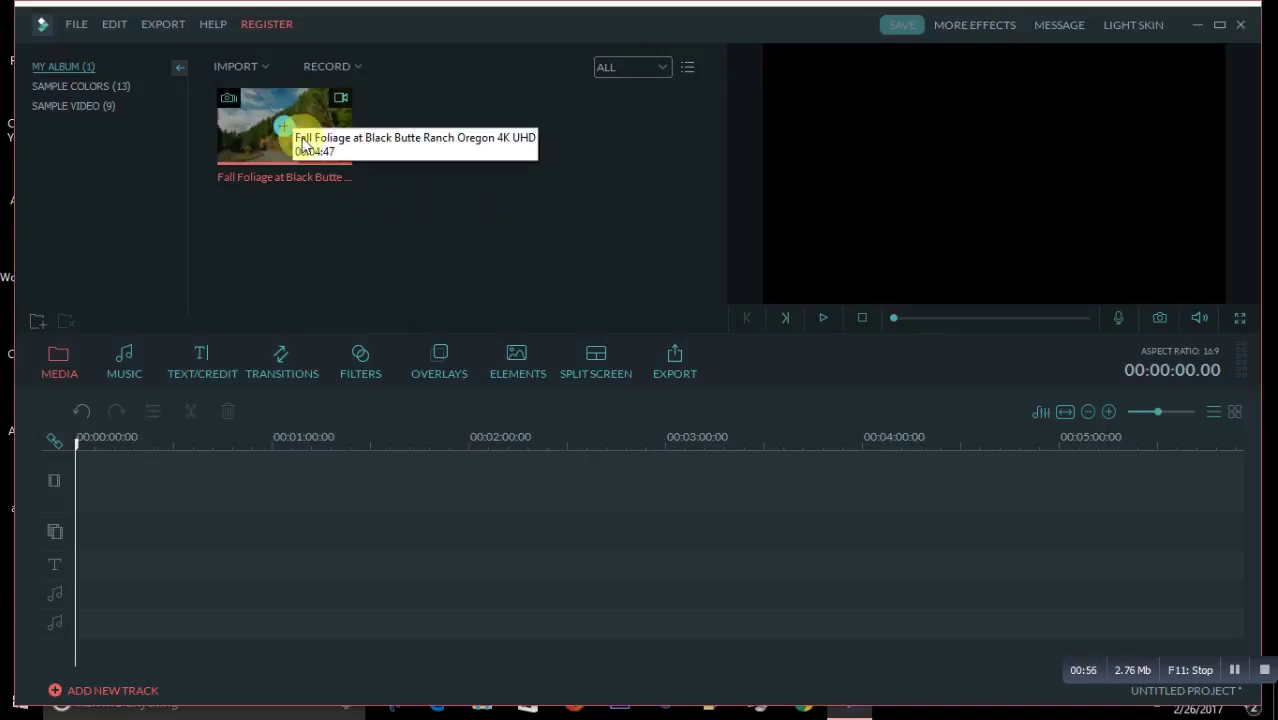
pyautogui.moveTo(284, 130)
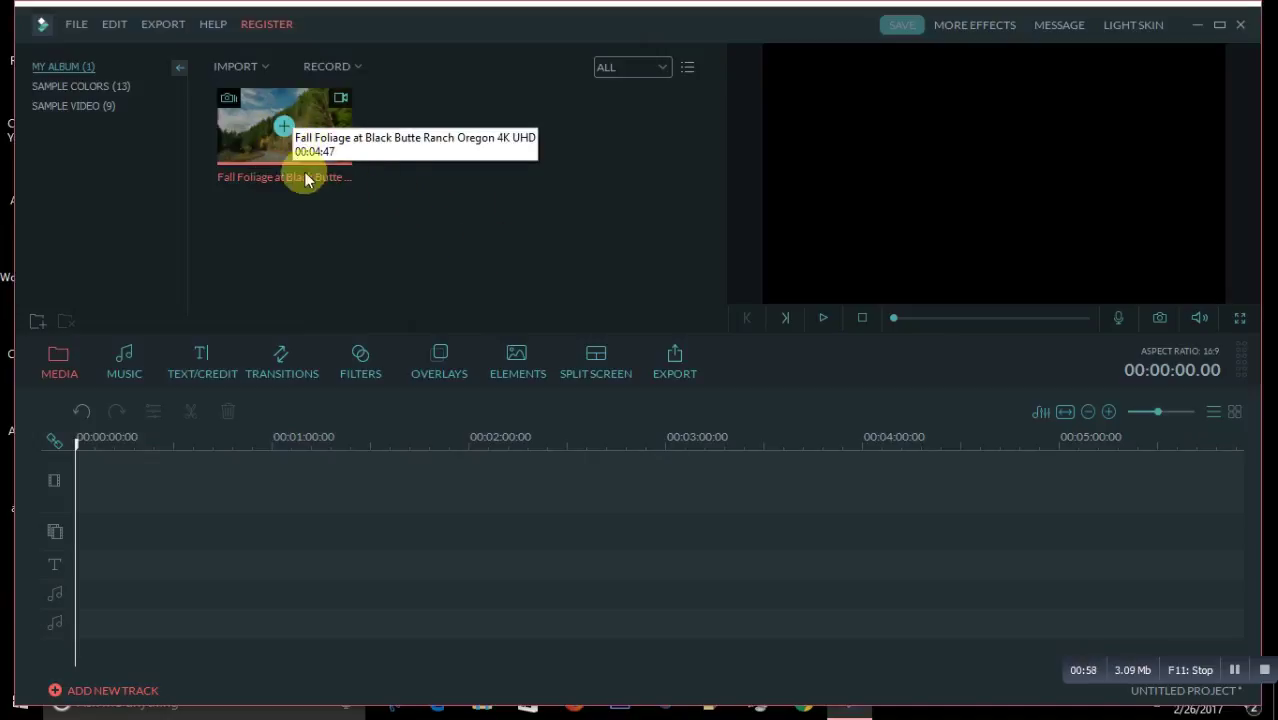
# Put the Fall Foliage clip on the video track and preview its opening footage
pyautogui.moveTo(282, 150)
pyautogui.mouseDown()
pyautogui.moveTo(258, 345)
pyautogui.moveTo(221, 474)
pyautogui.mouseUp()
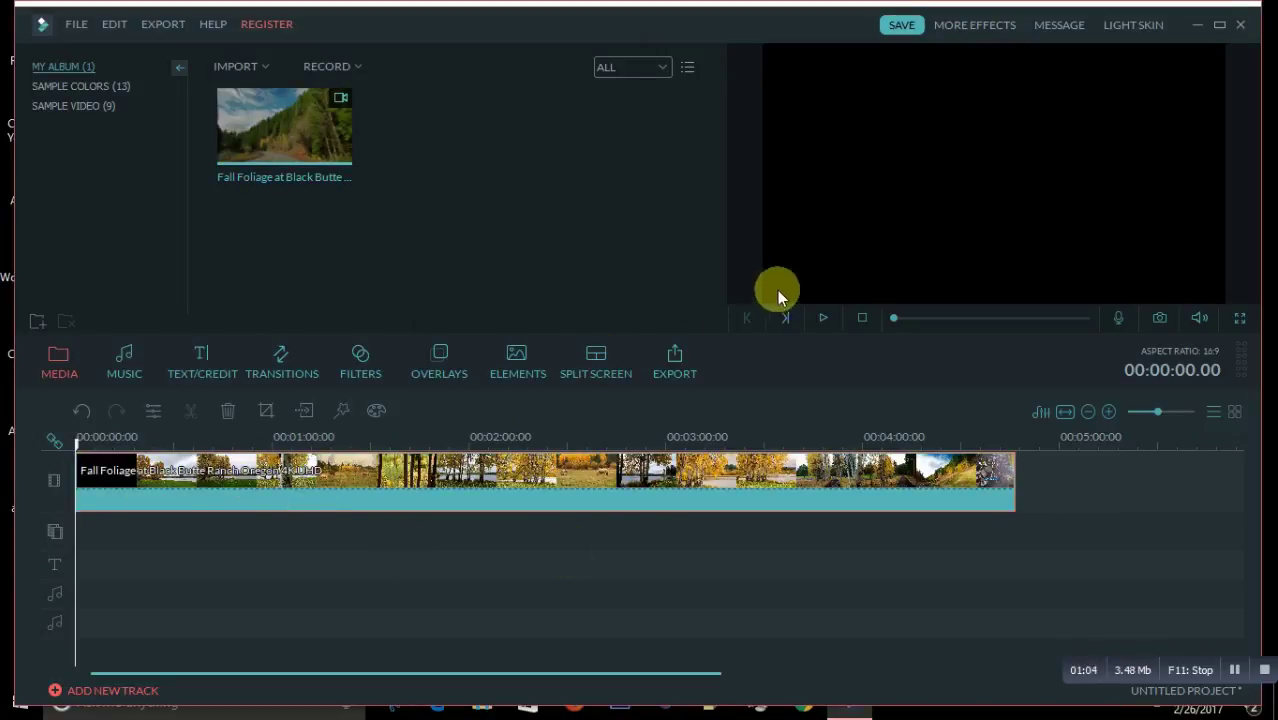
pyautogui.click(825, 318)
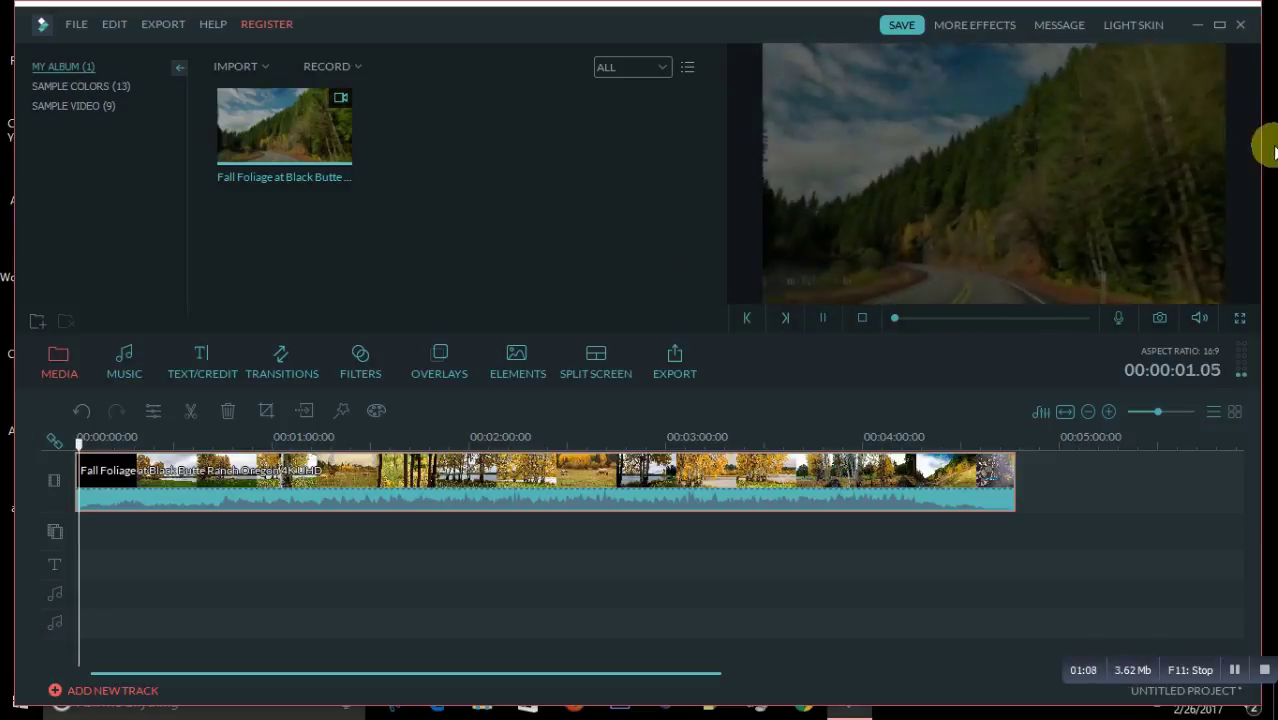
pyautogui.click(823, 317)
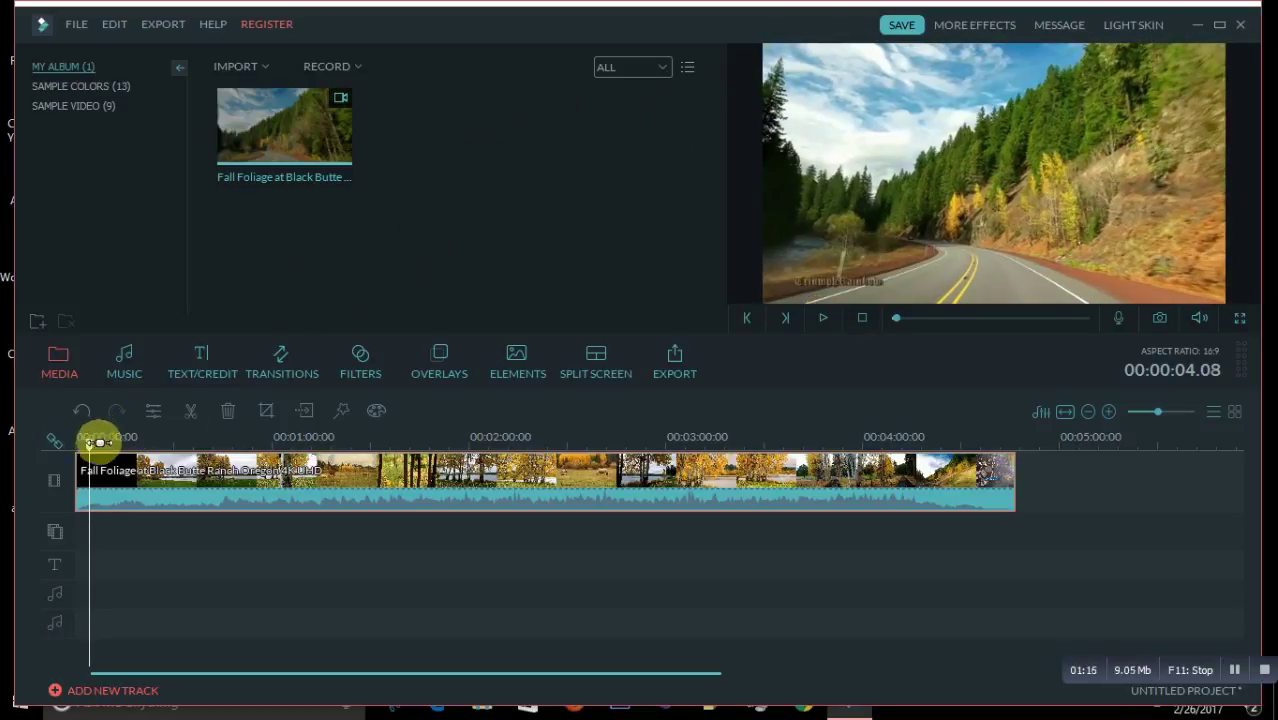
pyautogui.moveTo(100, 442); pyautogui.dragTo(142, 444)
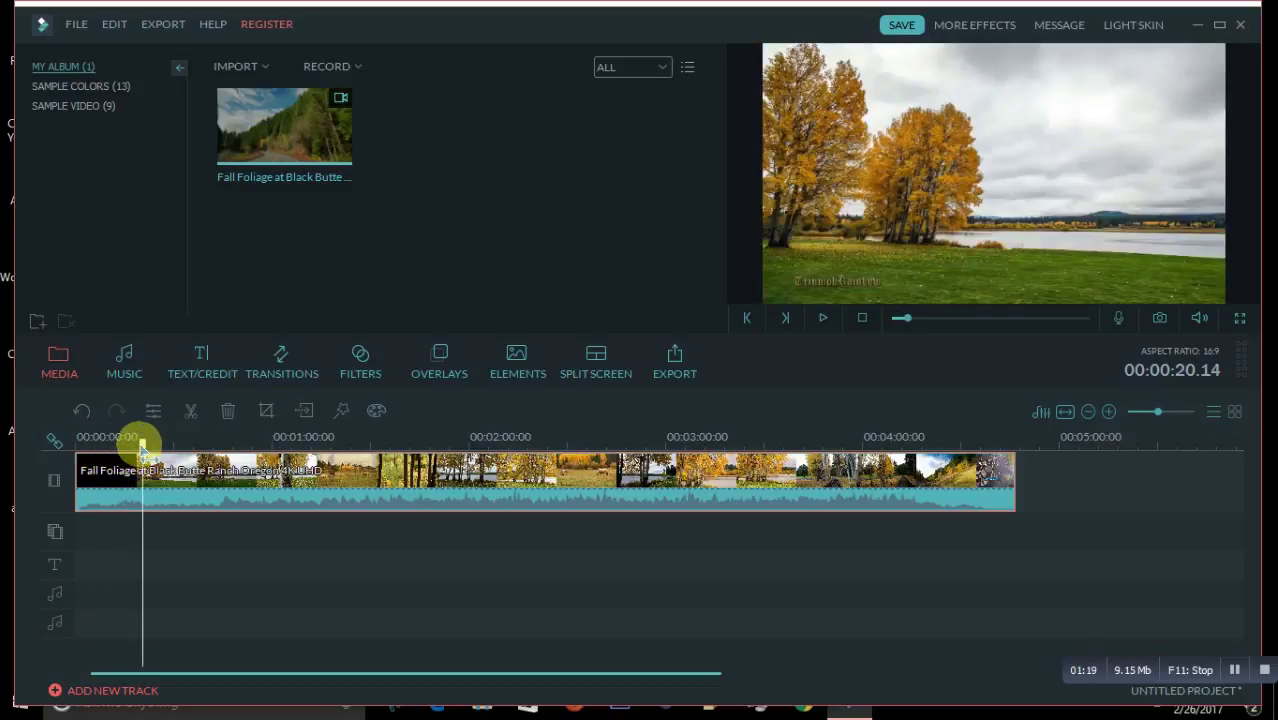
pyautogui.moveTo(142, 444); pyautogui.dragTo(76, 443)
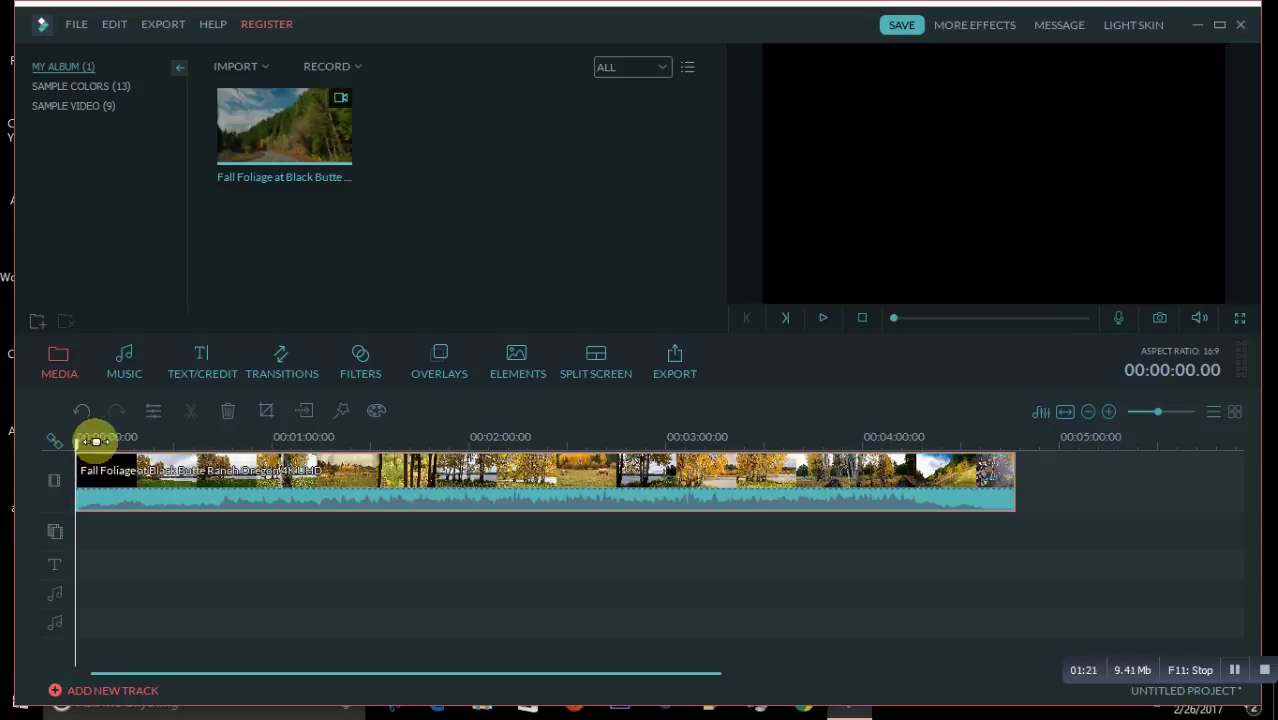
pyautogui.click(825, 318)
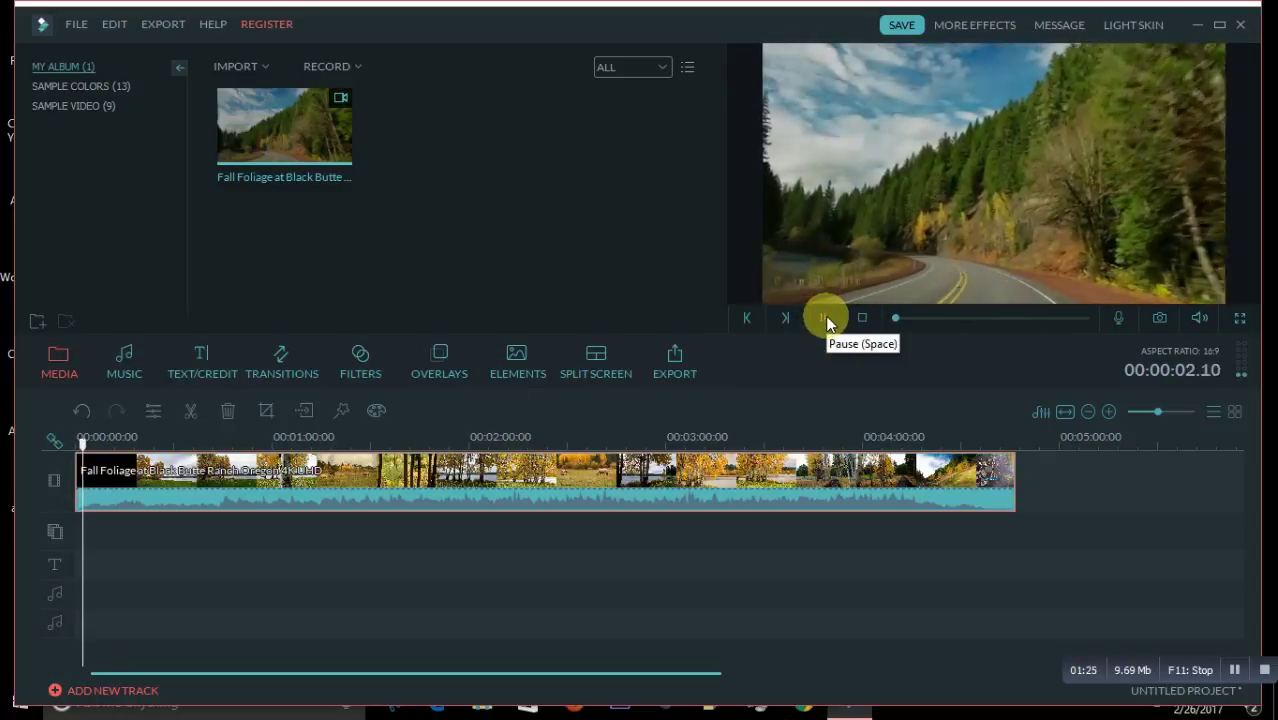
pyautogui.click(825, 318)
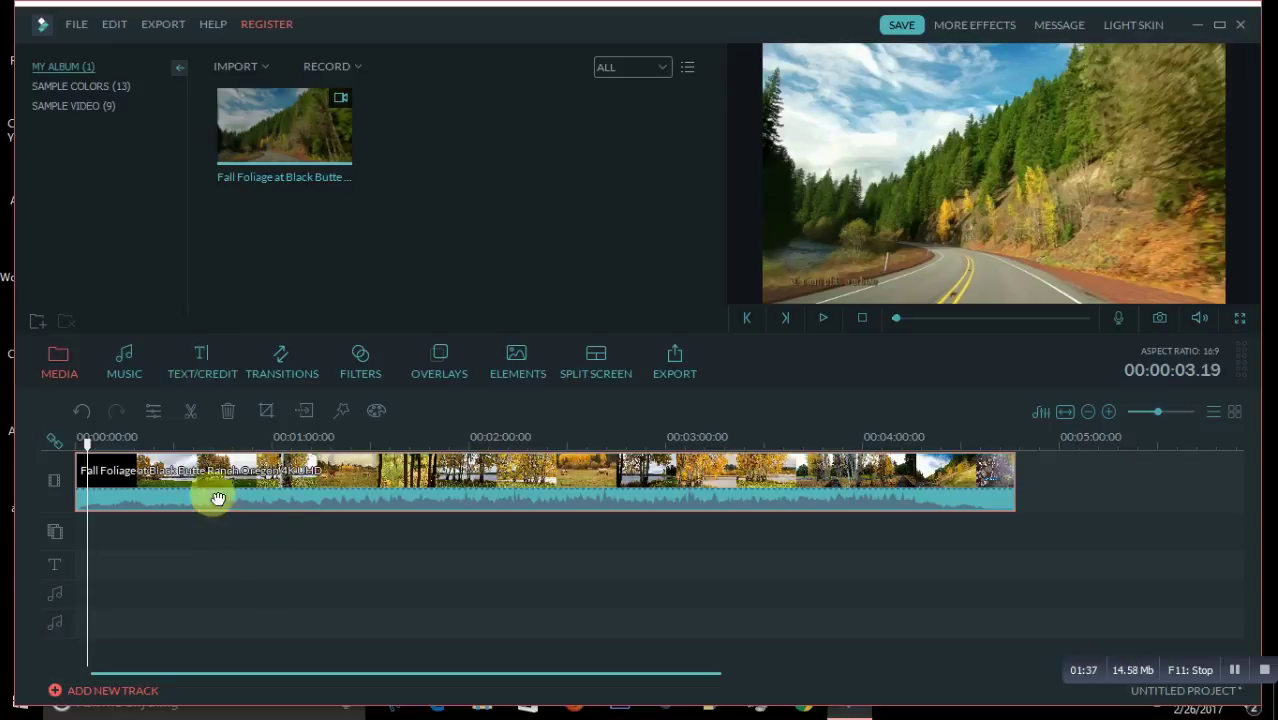
pyautogui.click(198, 376)
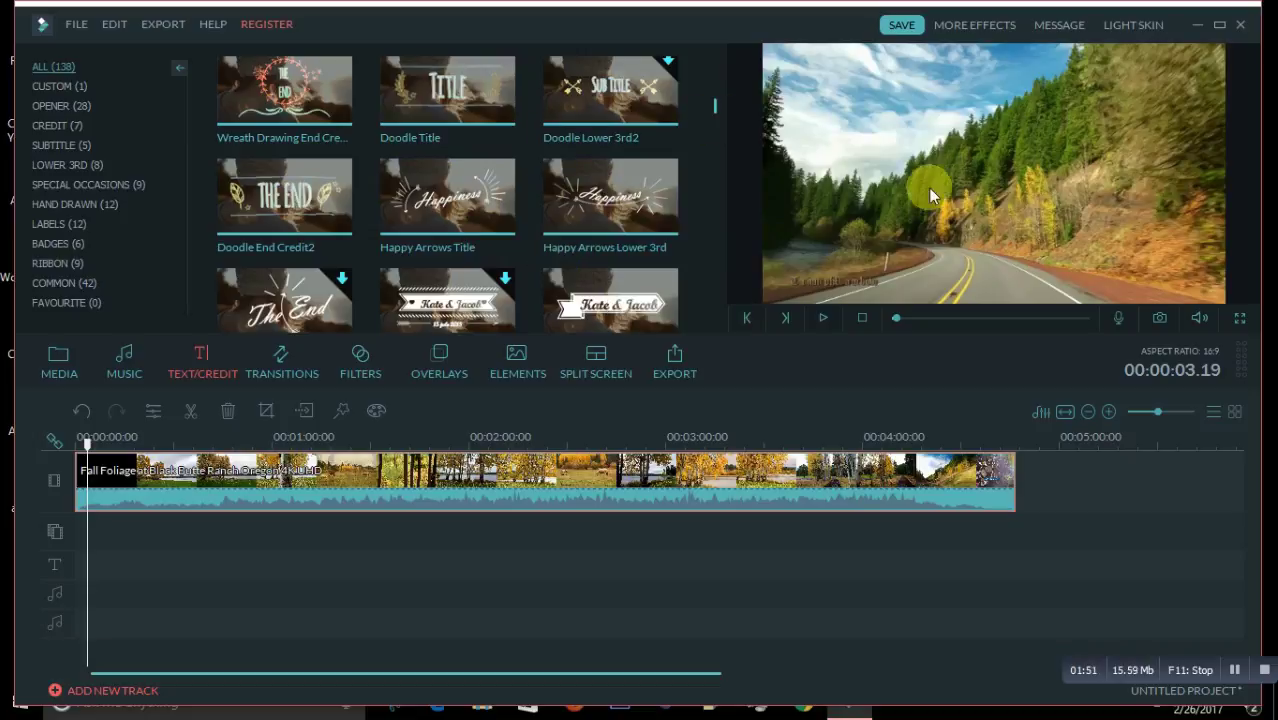
pyautogui.moveTo(447, 196)
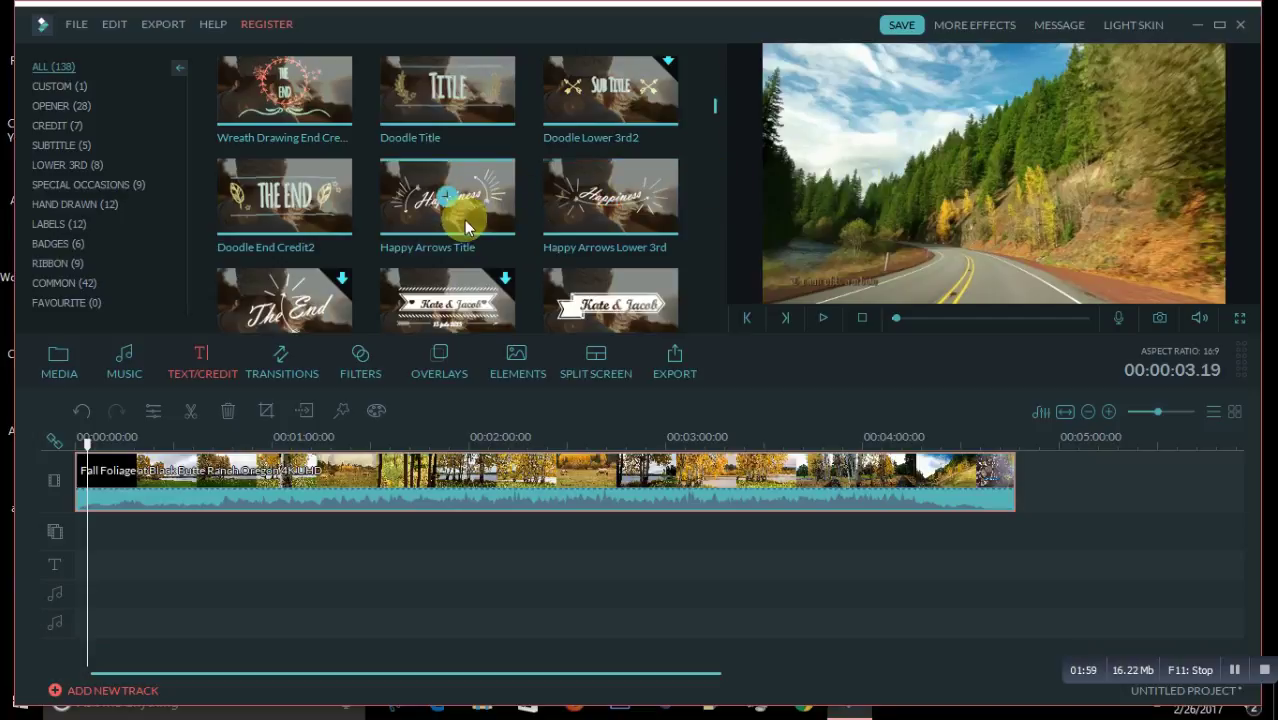
# Select the Happy Arrows Title template and preview its animated 'Happiness' text
pyautogui.click(456, 232)
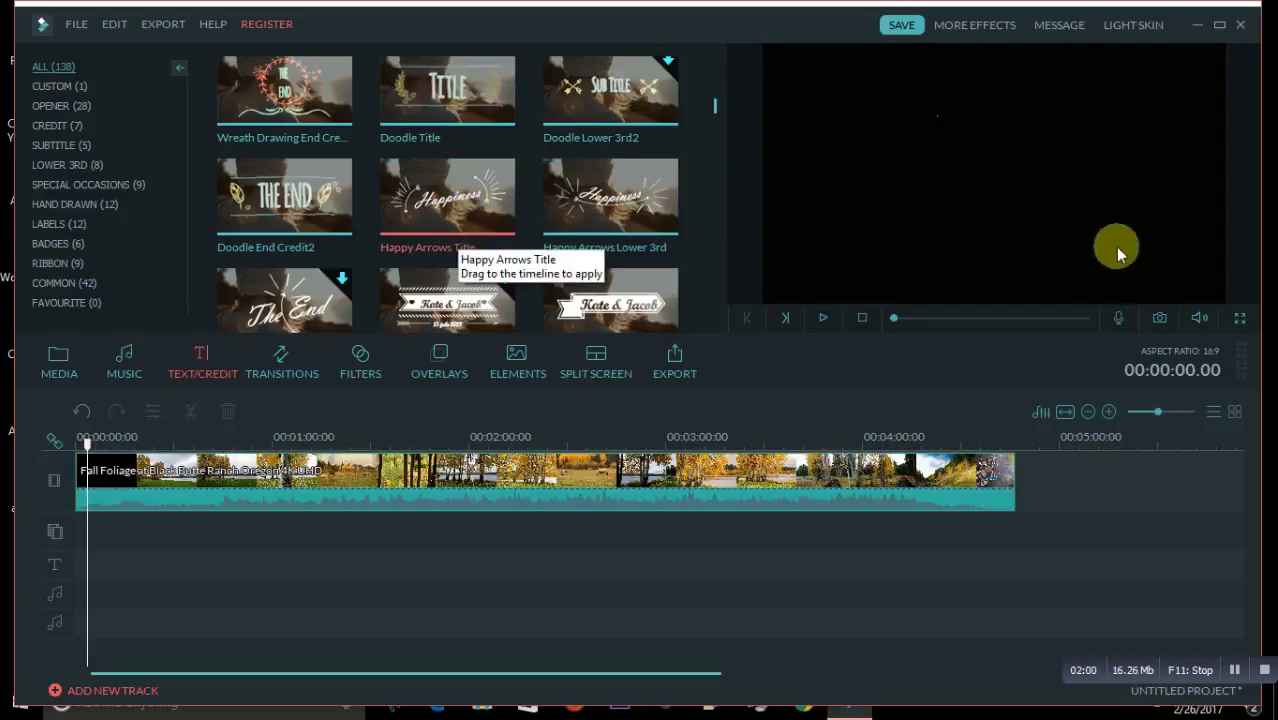
pyautogui.click(823, 317)
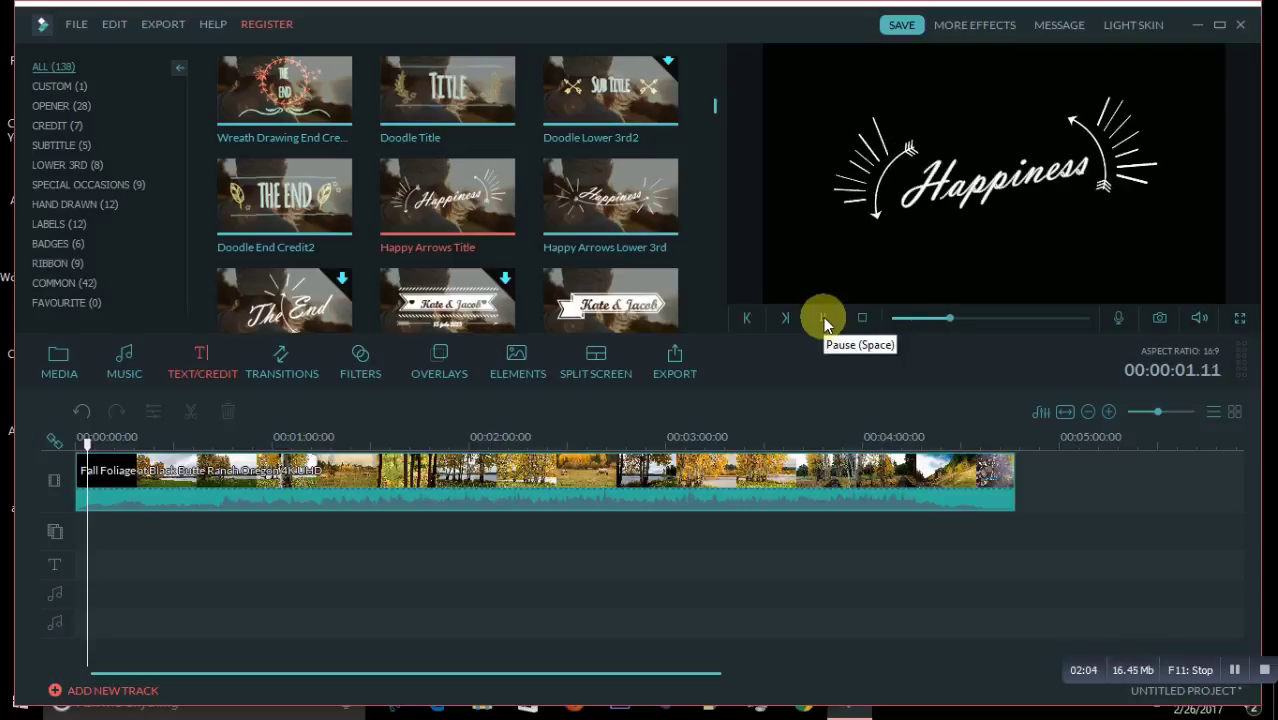
pyautogui.click(823, 317)
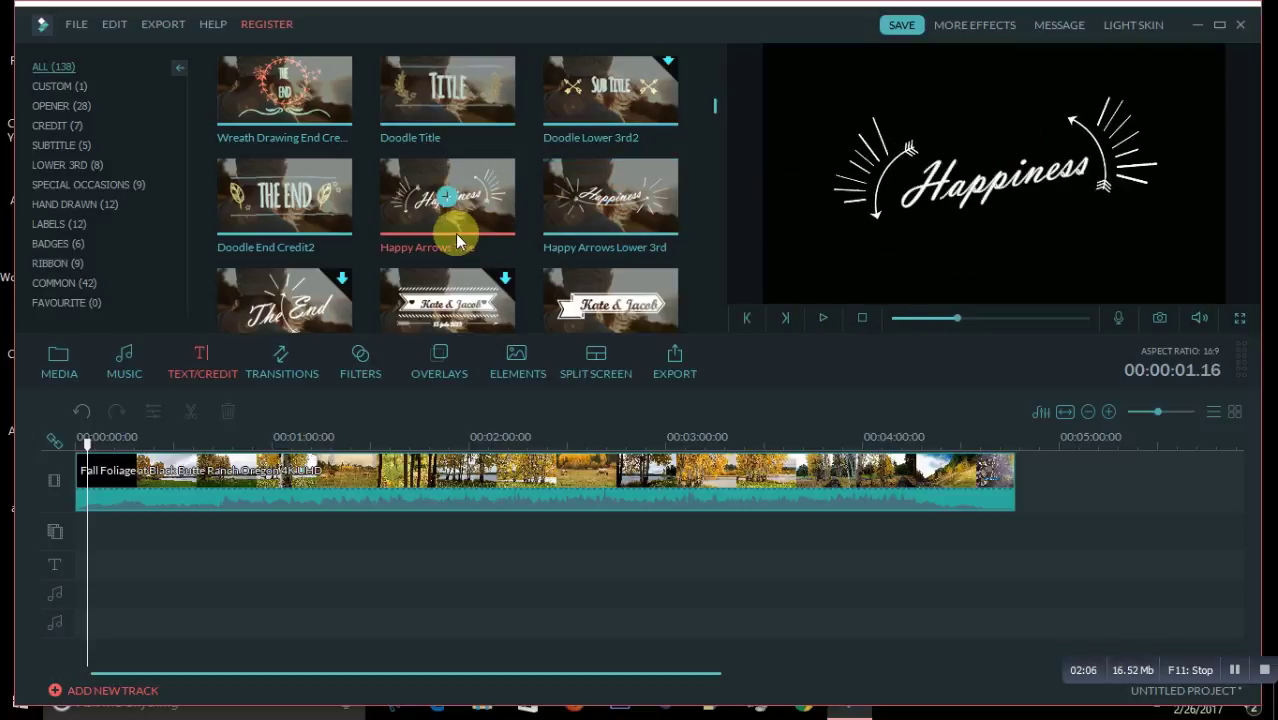
# Place the Happy Arrows Title at the start of the title track and play back to check it
pyautogui.moveTo(456, 240); pyautogui.dragTo(110, 527)
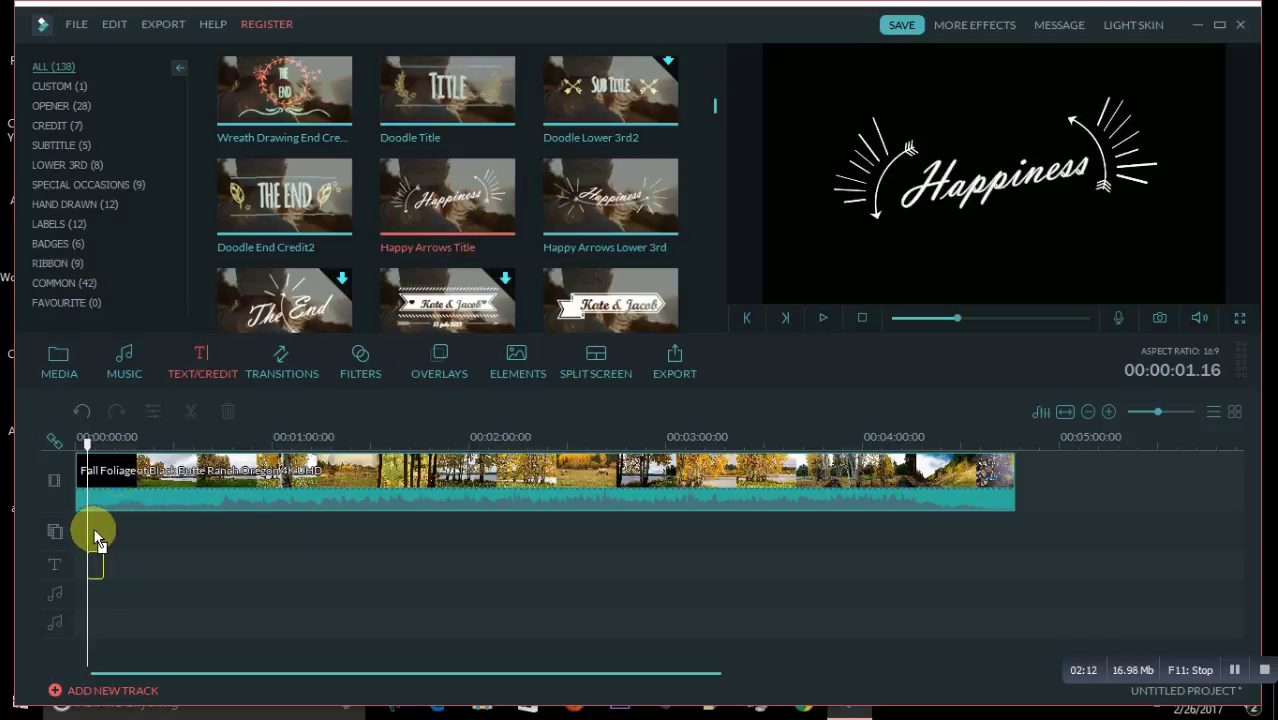
pyautogui.moveTo(93, 527); pyautogui.dragTo(94, 529)
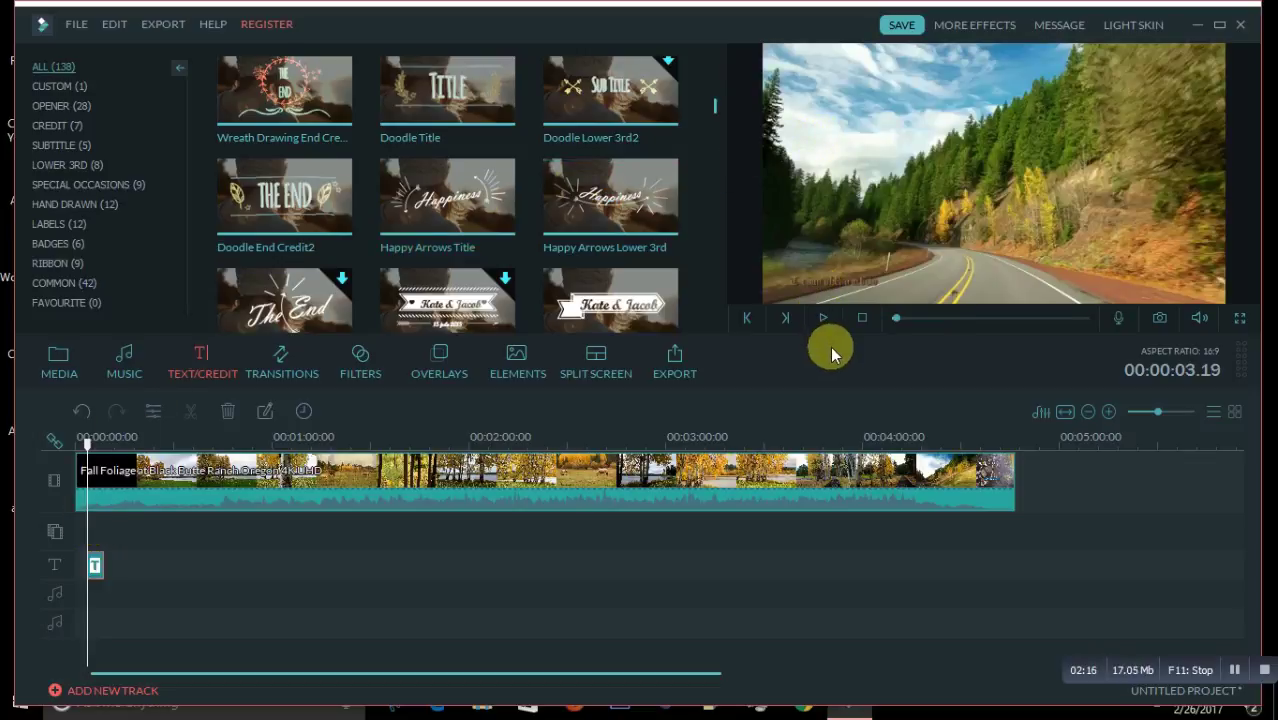
pyautogui.click(825, 320)
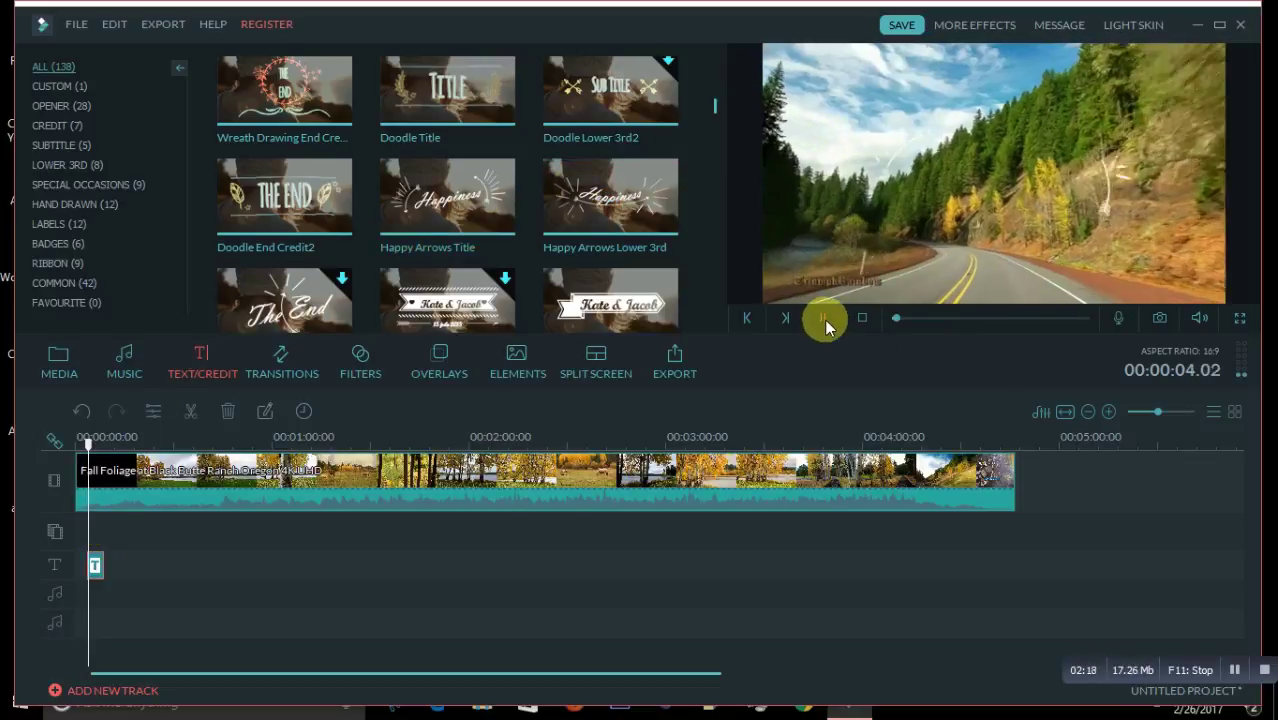
pyautogui.click(824, 319)
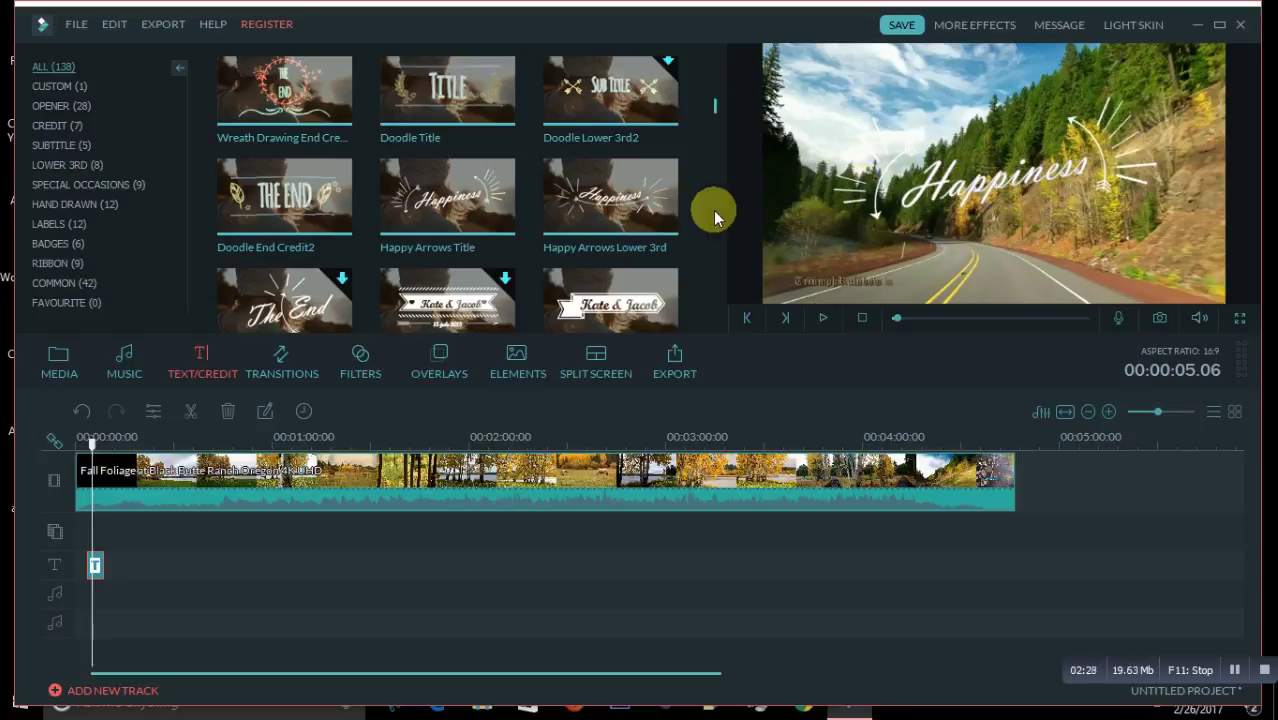
pyautogui.doubleClick(1003, 183)
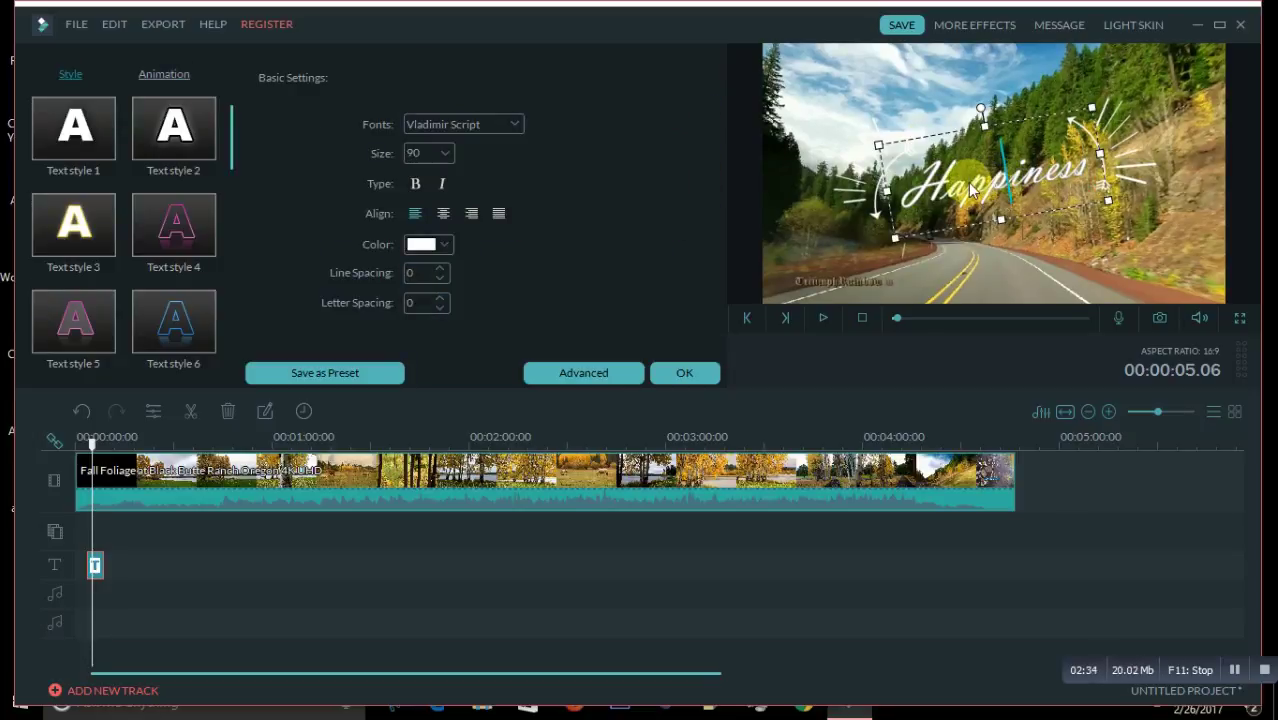
# Make the Happiness title text red and apply text style 1
pyautogui.click(445, 244)
pyautogui.click(412, 295)
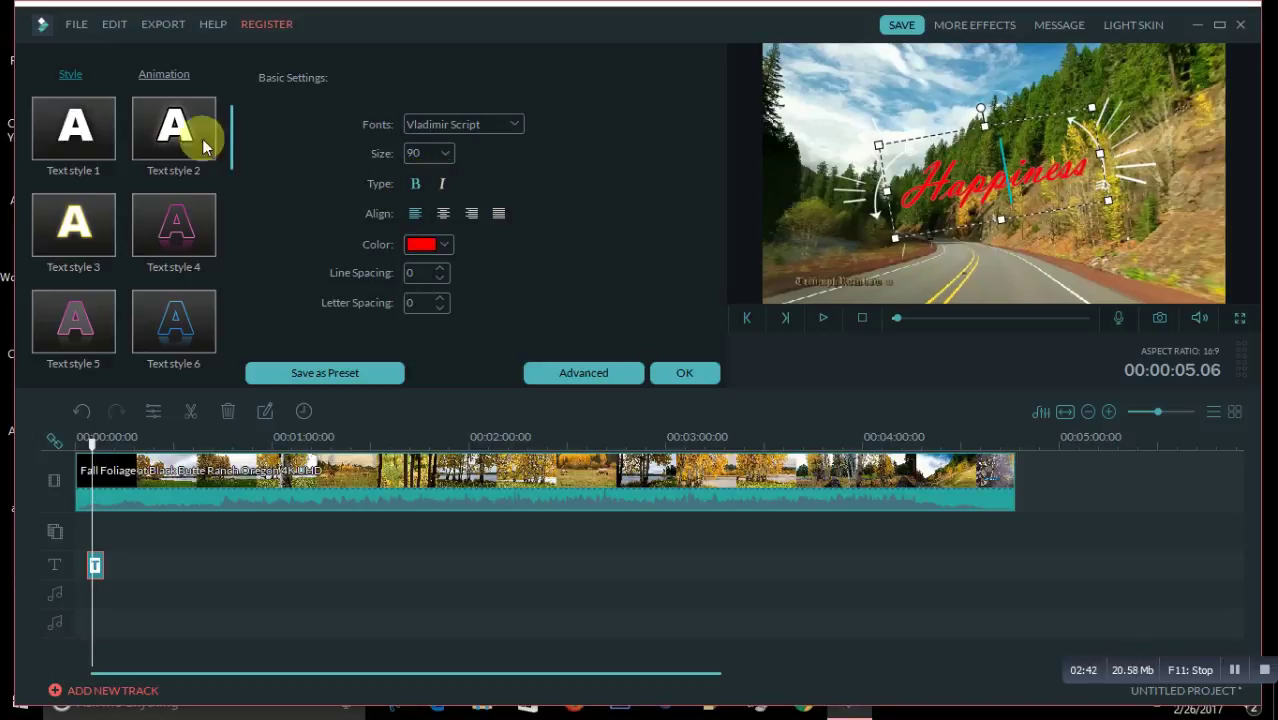
pyautogui.click(95, 135)
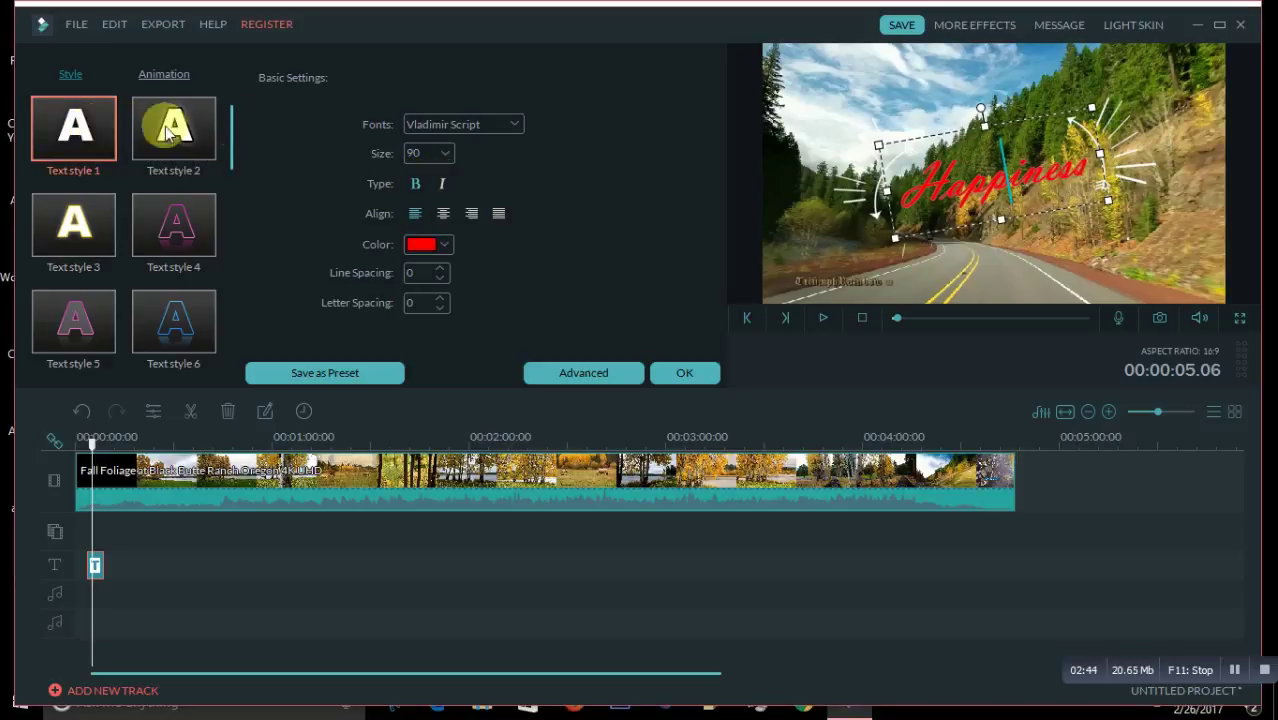
# Recolor the arrow decorations blue, then reselect the title text
pyautogui.click(1107, 163)
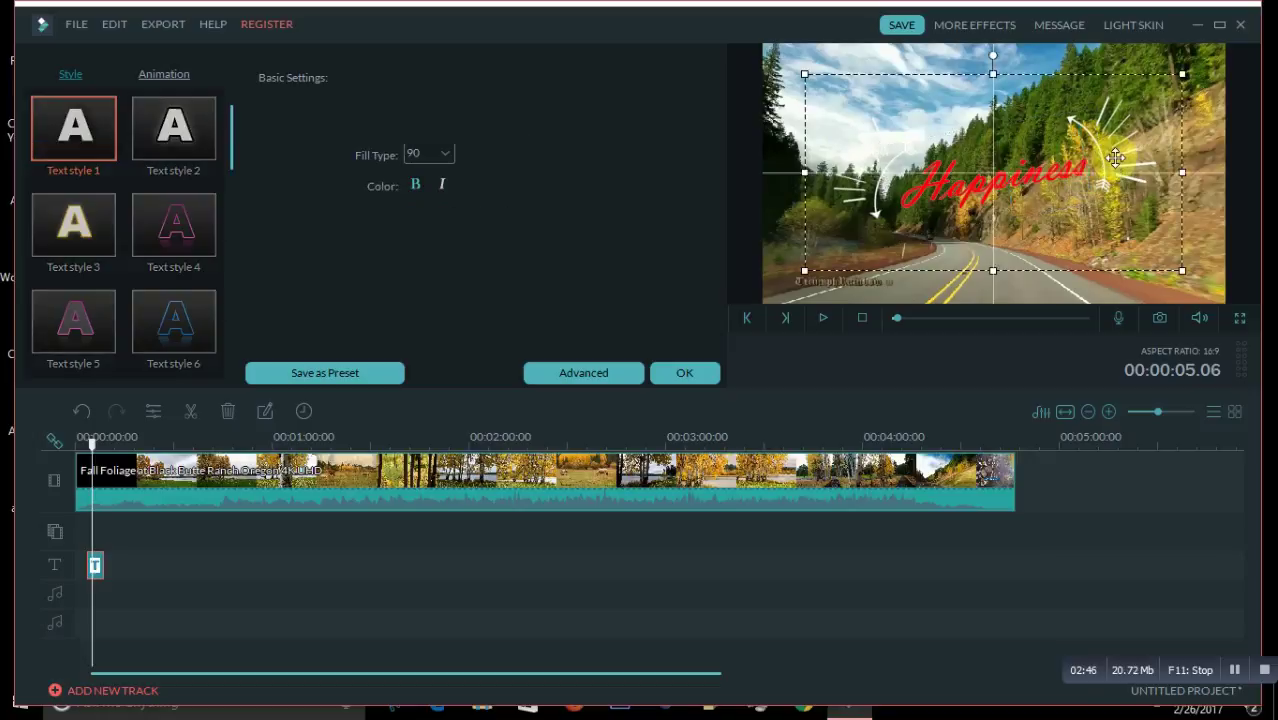
pyautogui.click(439, 192)
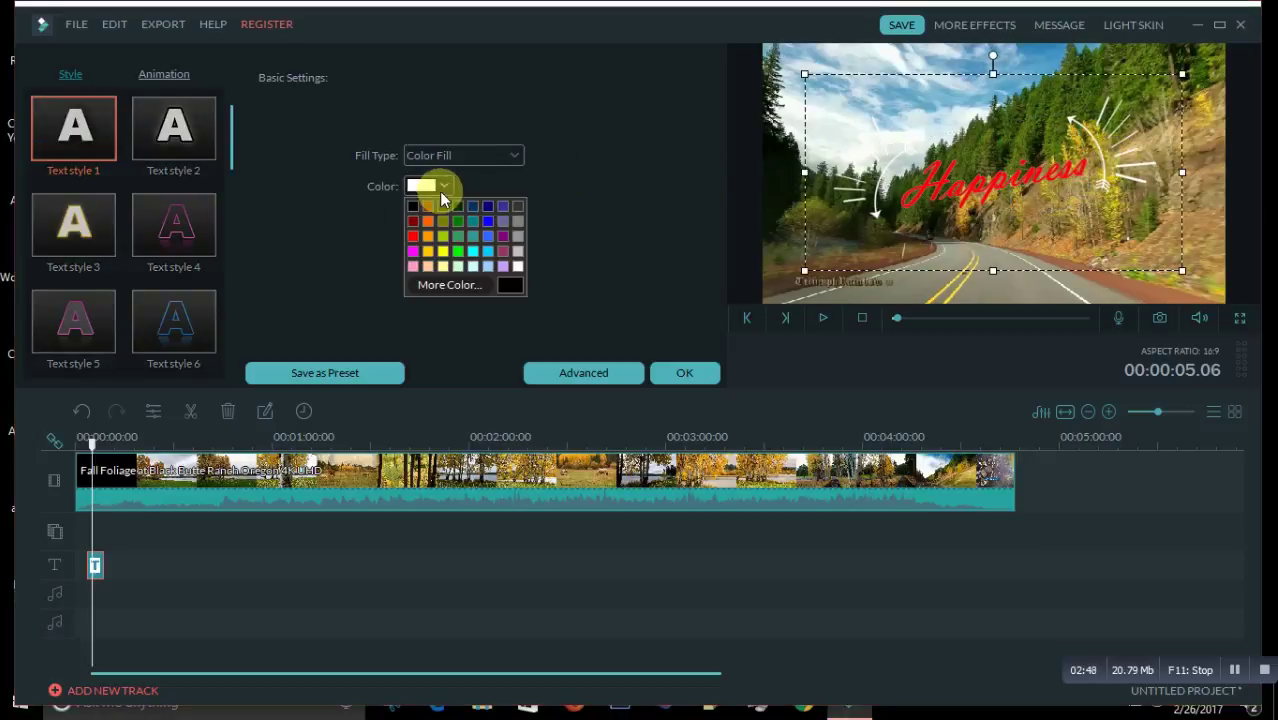
pyautogui.click(456, 245)
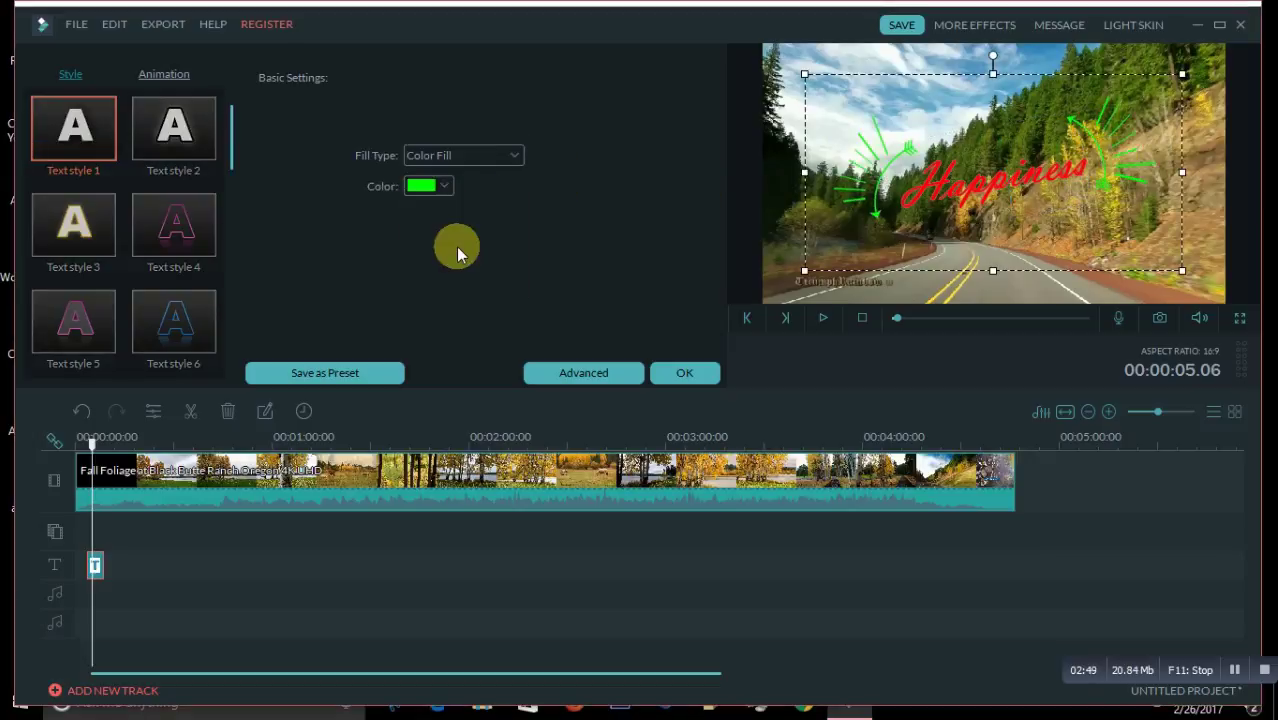
pyautogui.click(450, 188)
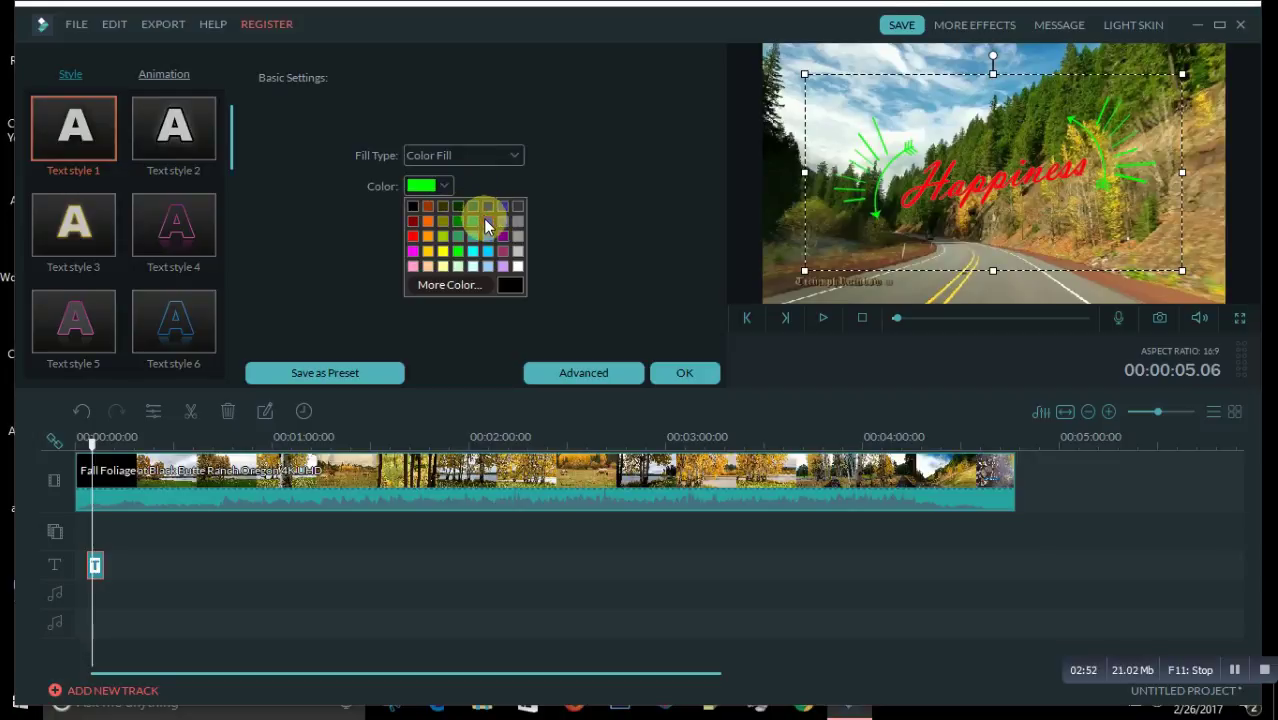
pyautogui.click(484, 222)
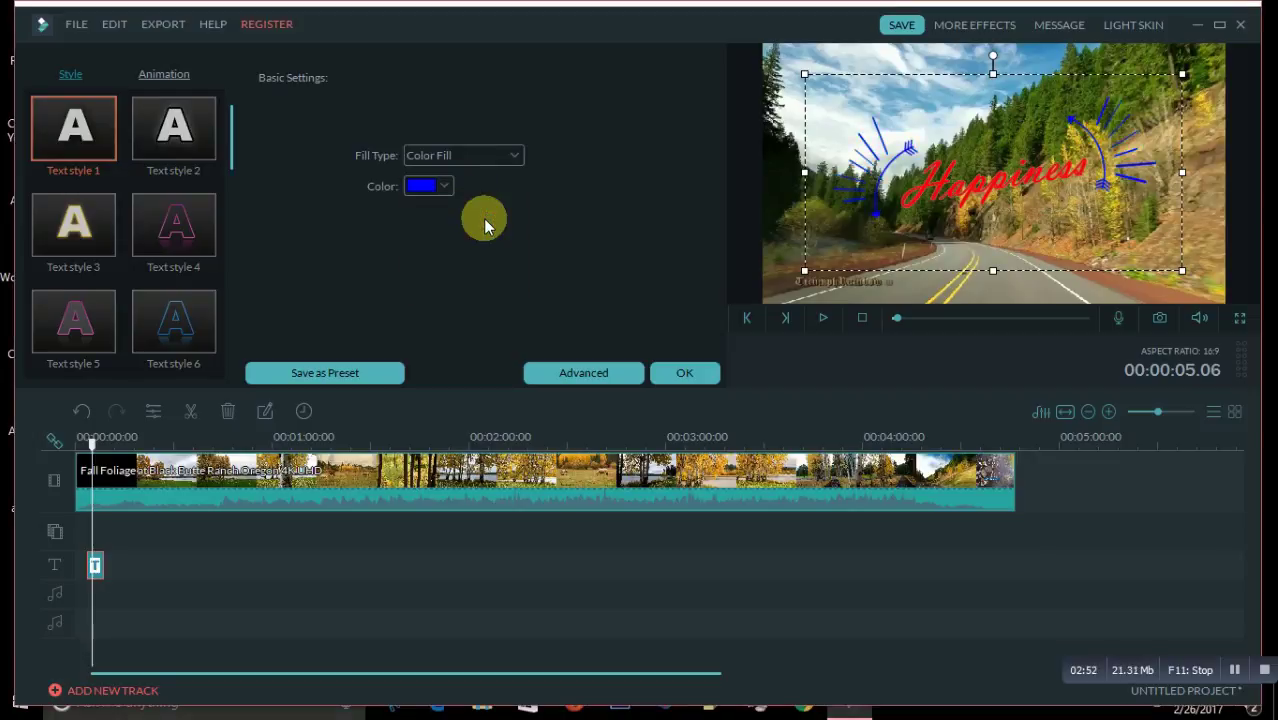
pyautogui.click(1095, 178)
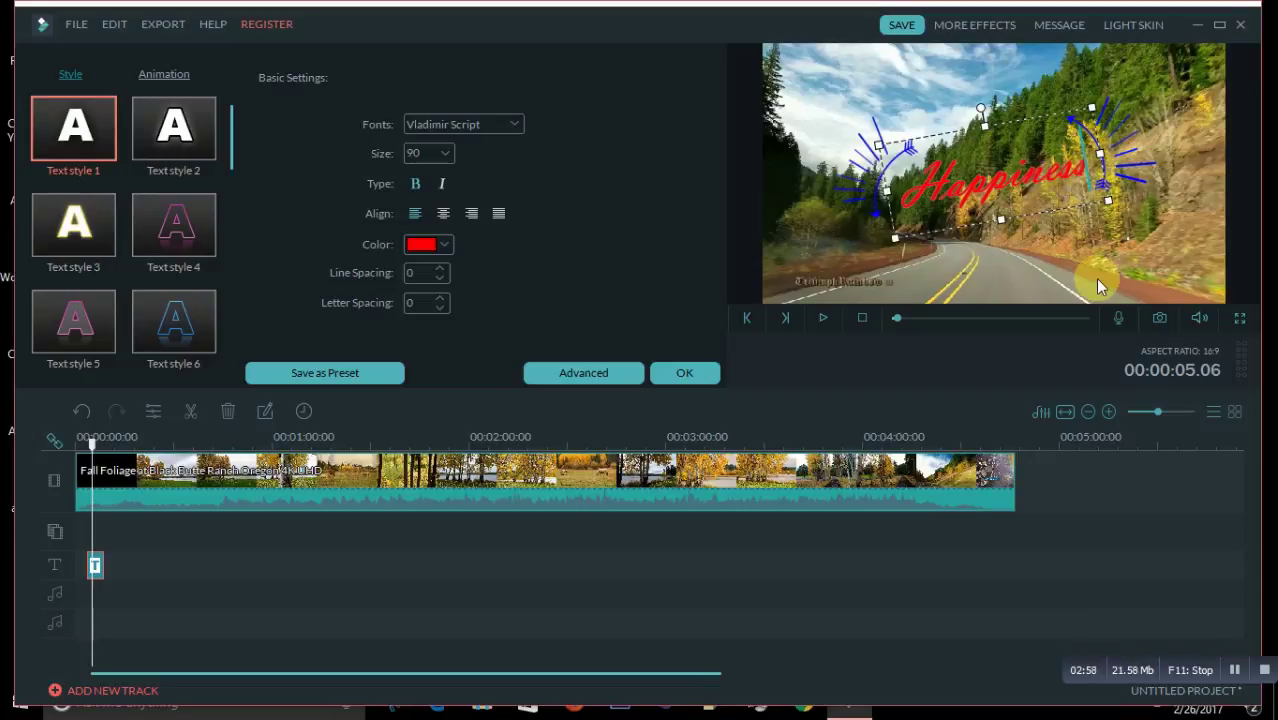
# Replace the 'Happiness' wording with 'On the Way'
pyautogui.press('BackSpace')
pyautogui.press('BackSpace')
pyautogui.press('BackSpace')
pyautogui.press('BackSpace')
pyautogui.press('BackSpace')
pyautogui.press('BackSpace')
pyautogui.press('BackSpace')
pyautogui.press('BackSpace')
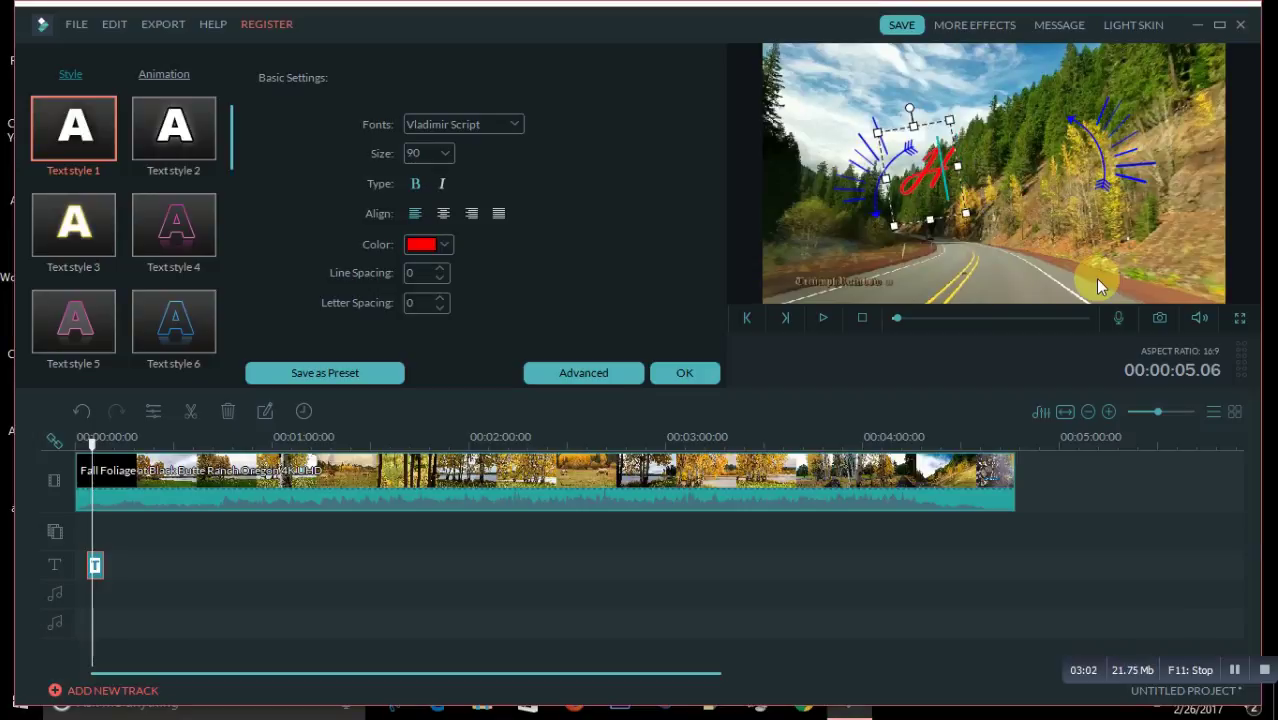
pyautogui.press('BackSpace')
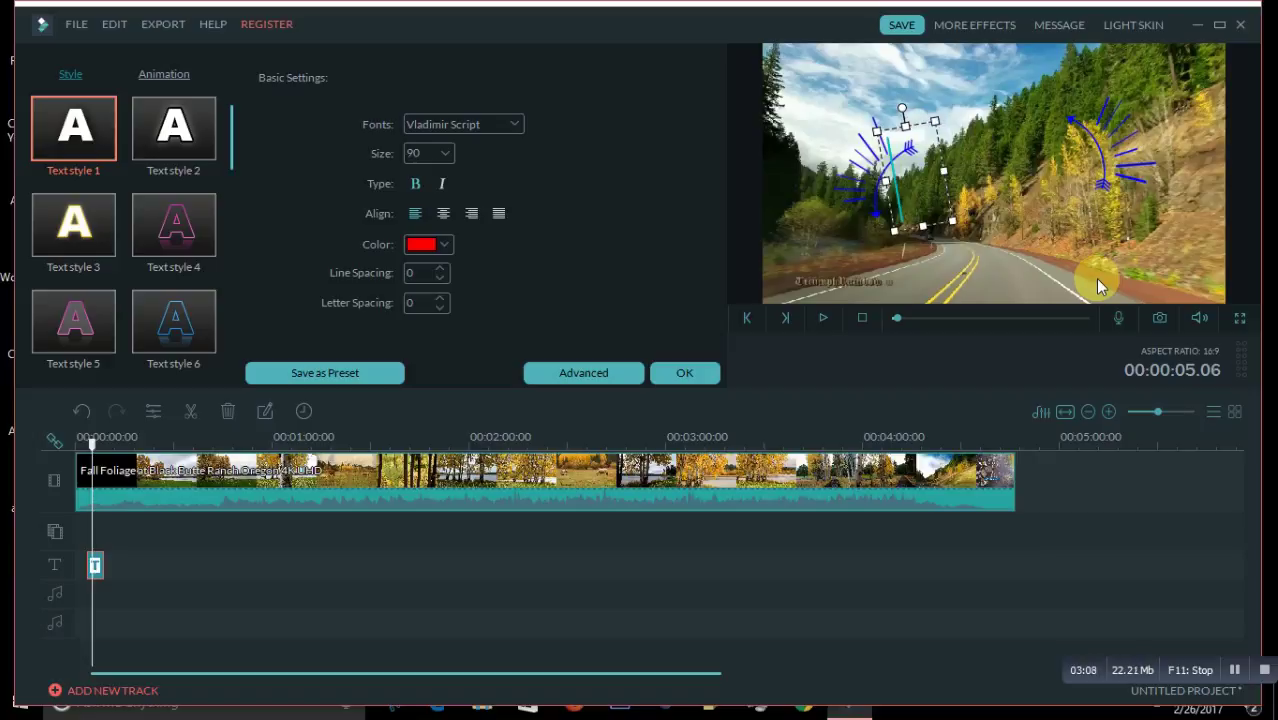
pyautogui.write('On ihe ')
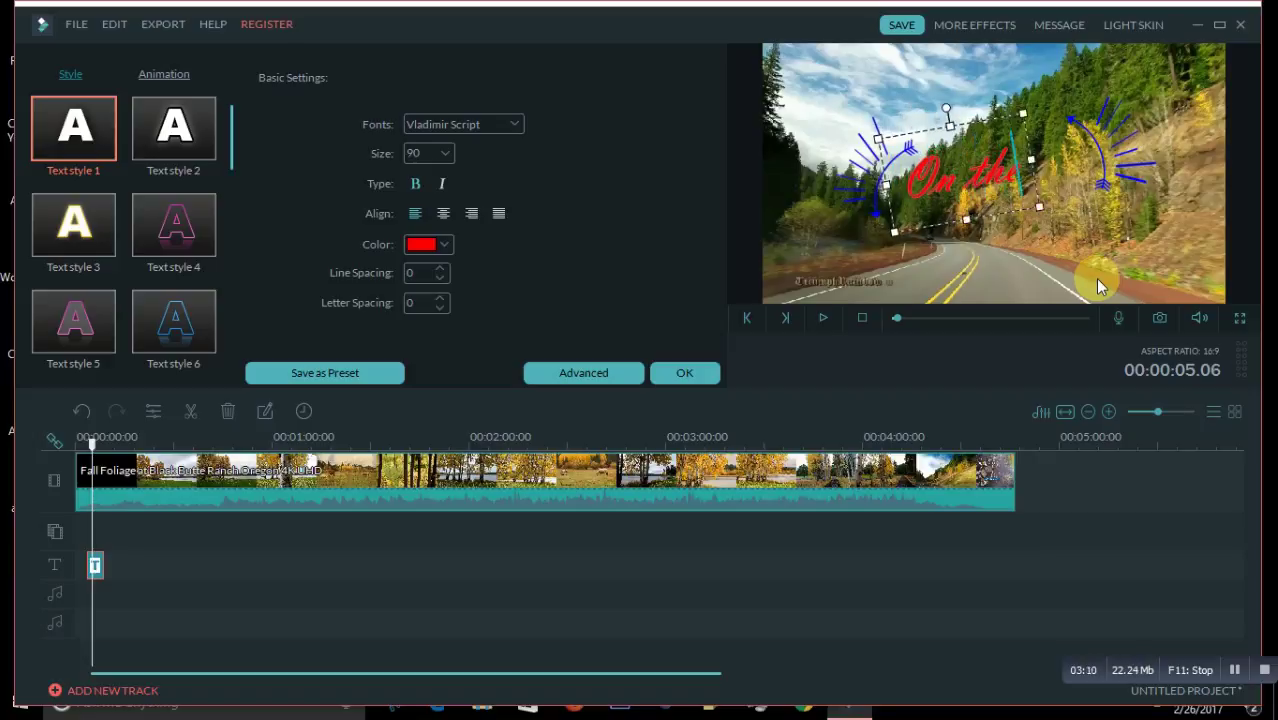
pyautogui.write('Way')
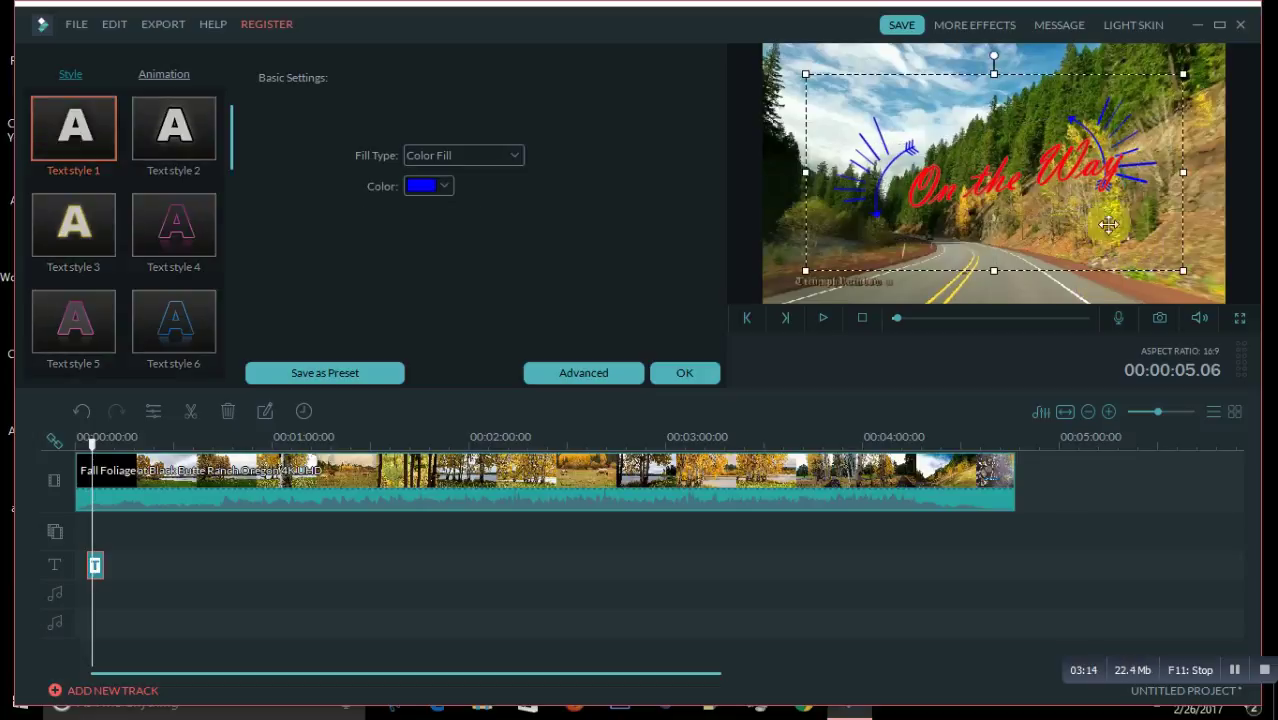
# Nudge the title slightly left and down between the blue arrows
pyautogui.click(1103, 148)
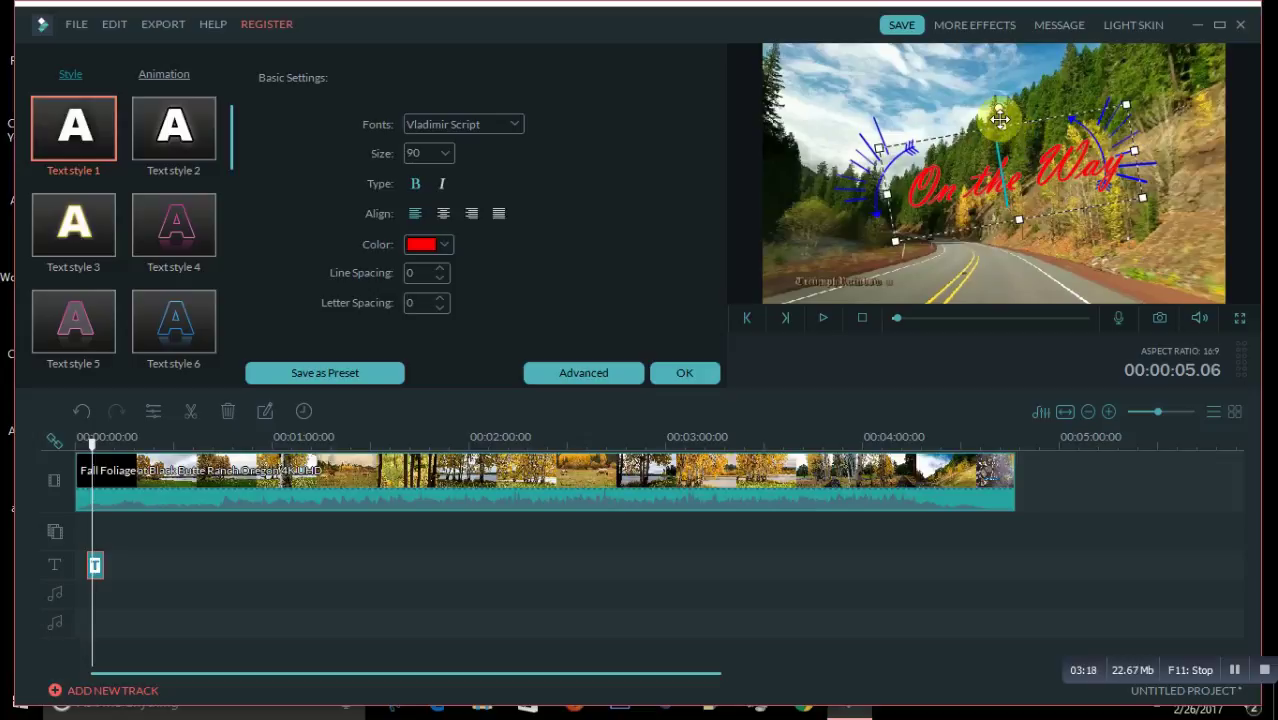
pyautogui.moveTo(997, 120); pyautogui.dragTo(993, 125)
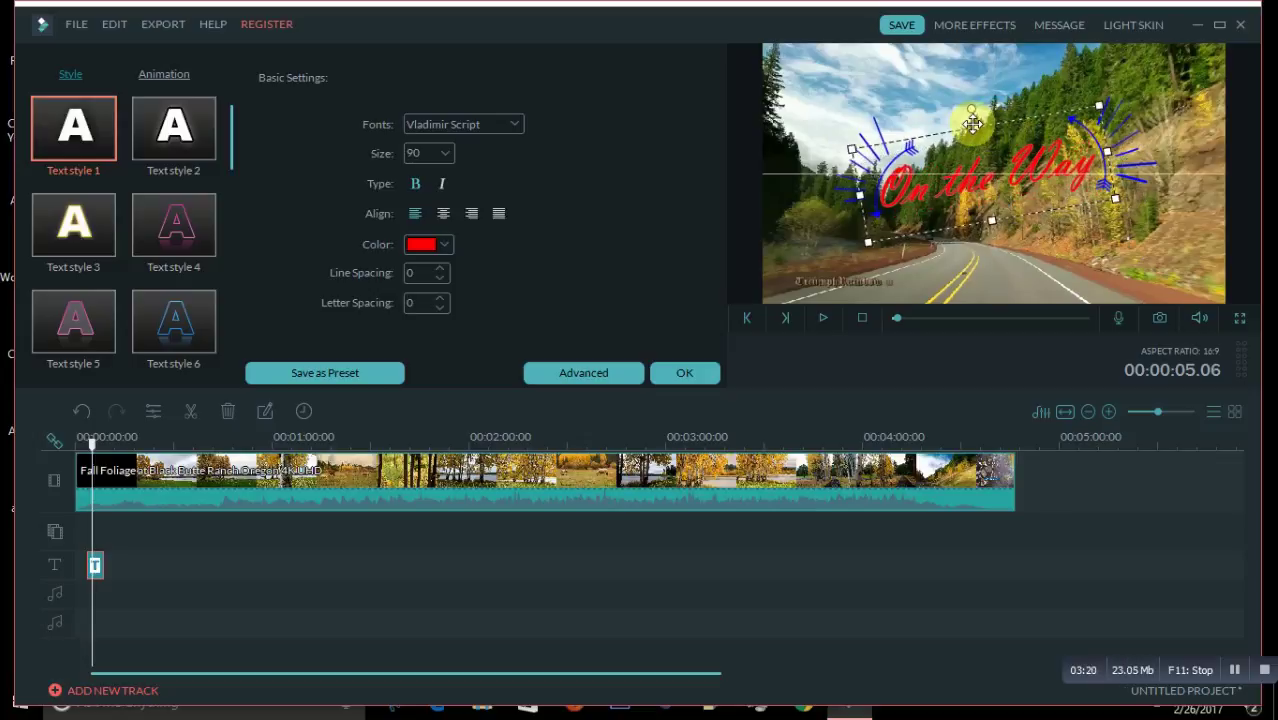
pyautogui.click(1023, 240)
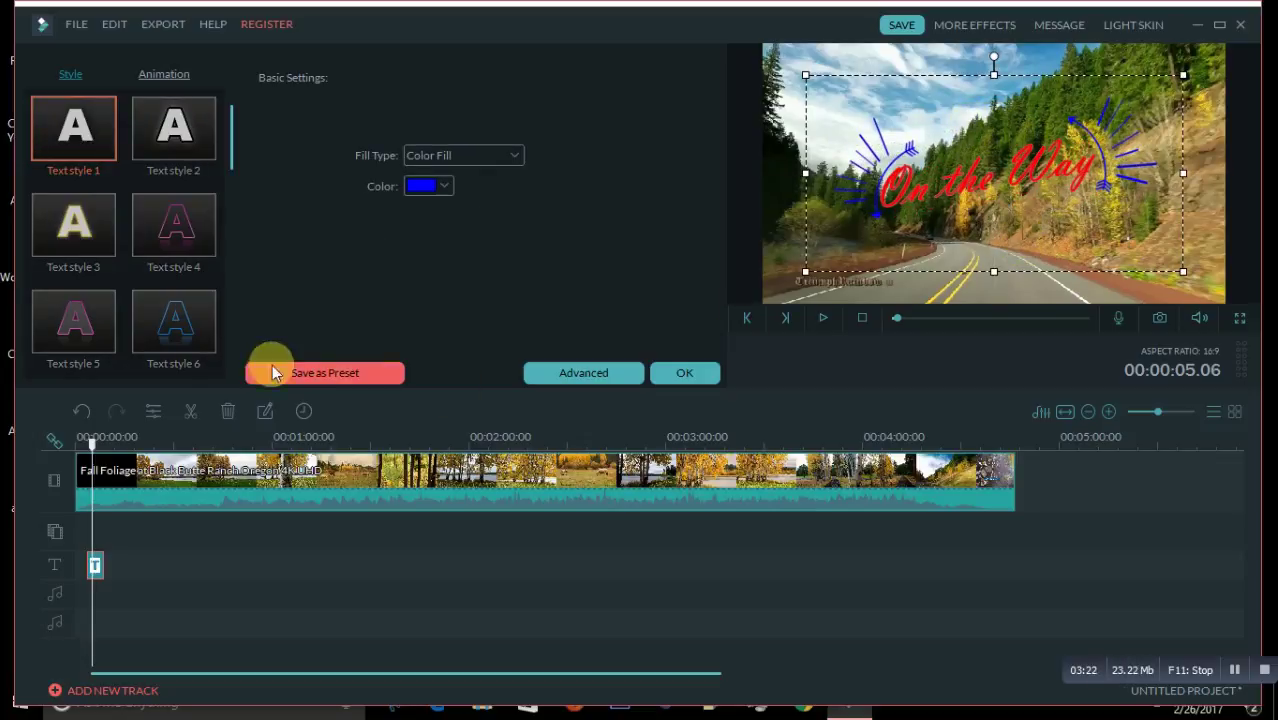
pyautogui.click(76, 440)
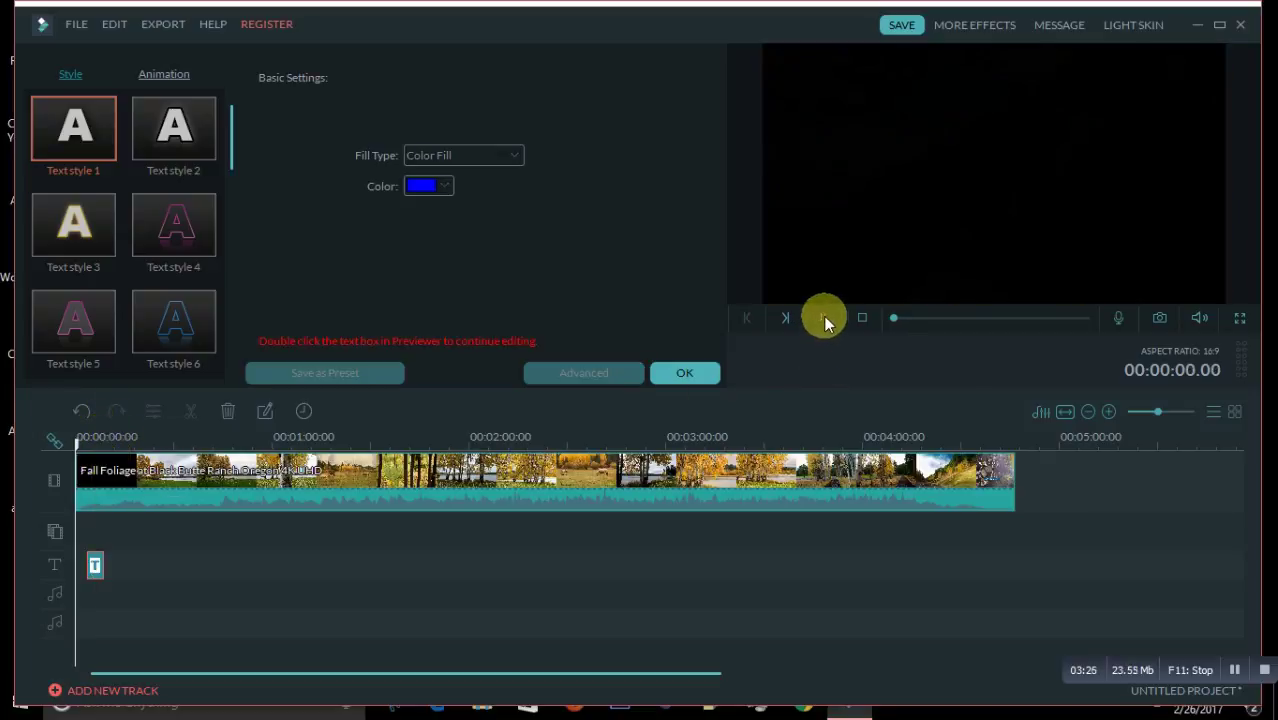
pyautogui.click(823, 318)
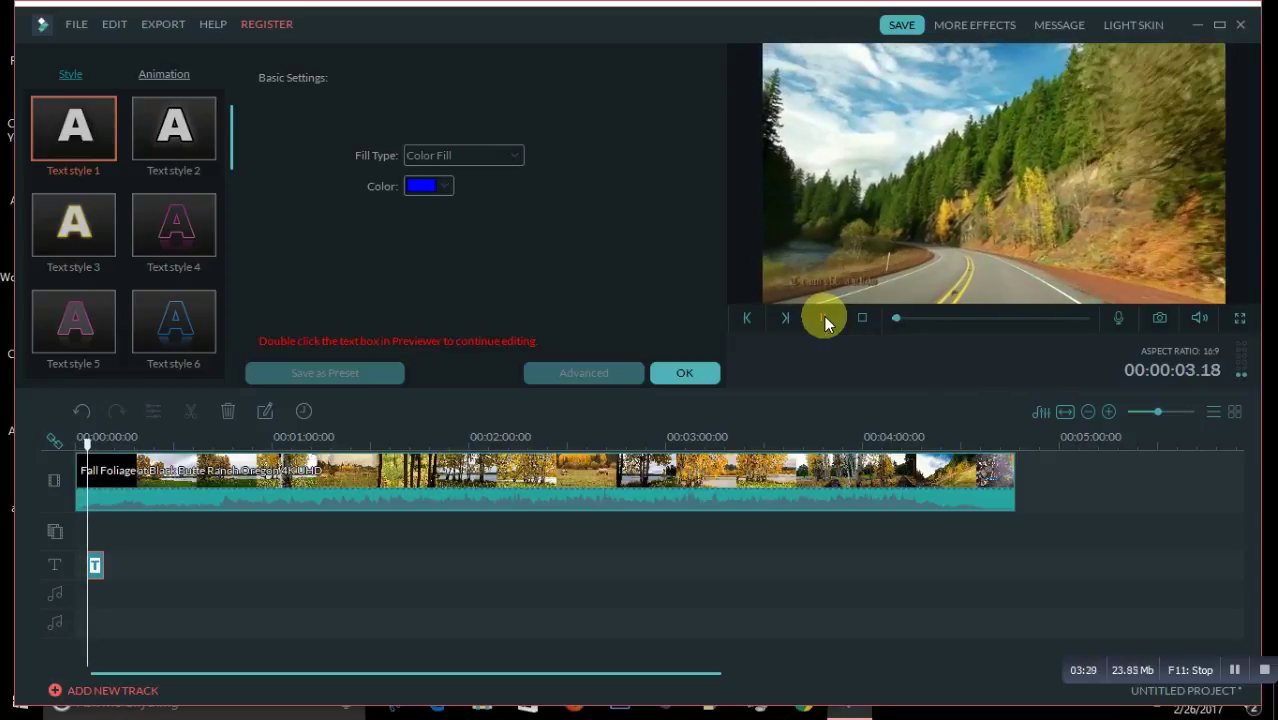
pyautogui.click(823, 318)
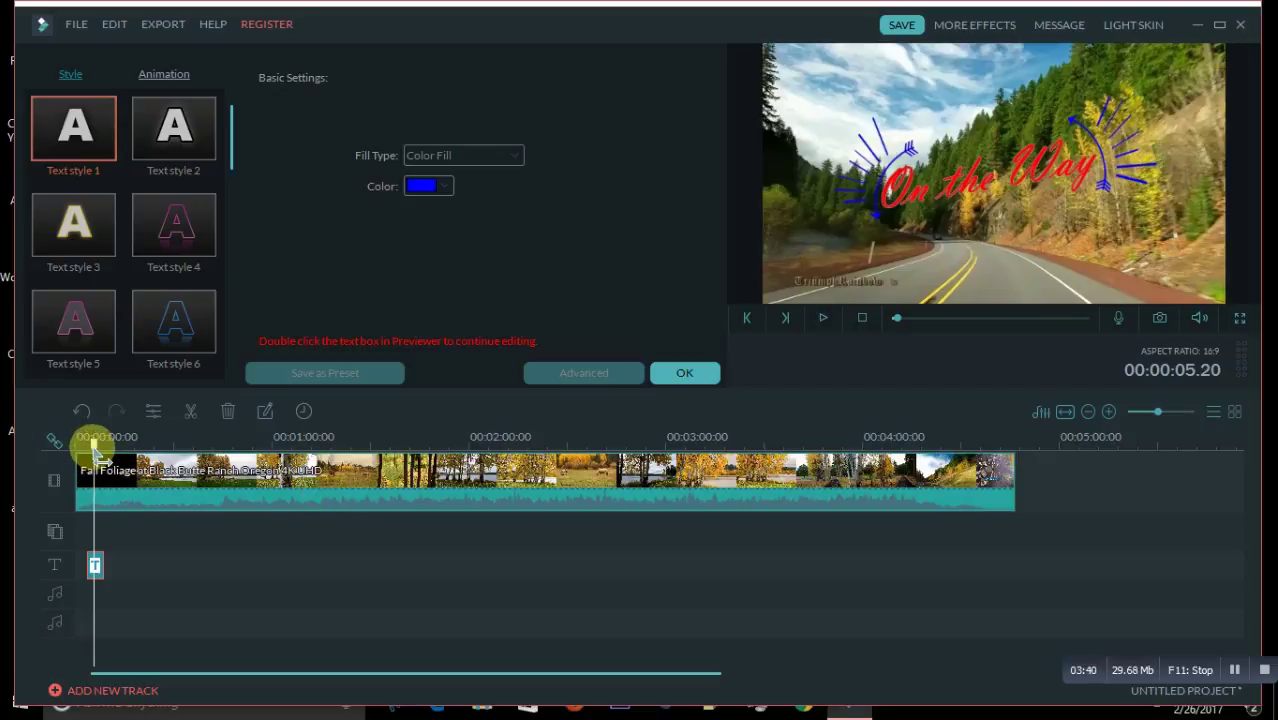
pyautogui.moveTo(95, 445); pyautogui.dragTo(448, 445)
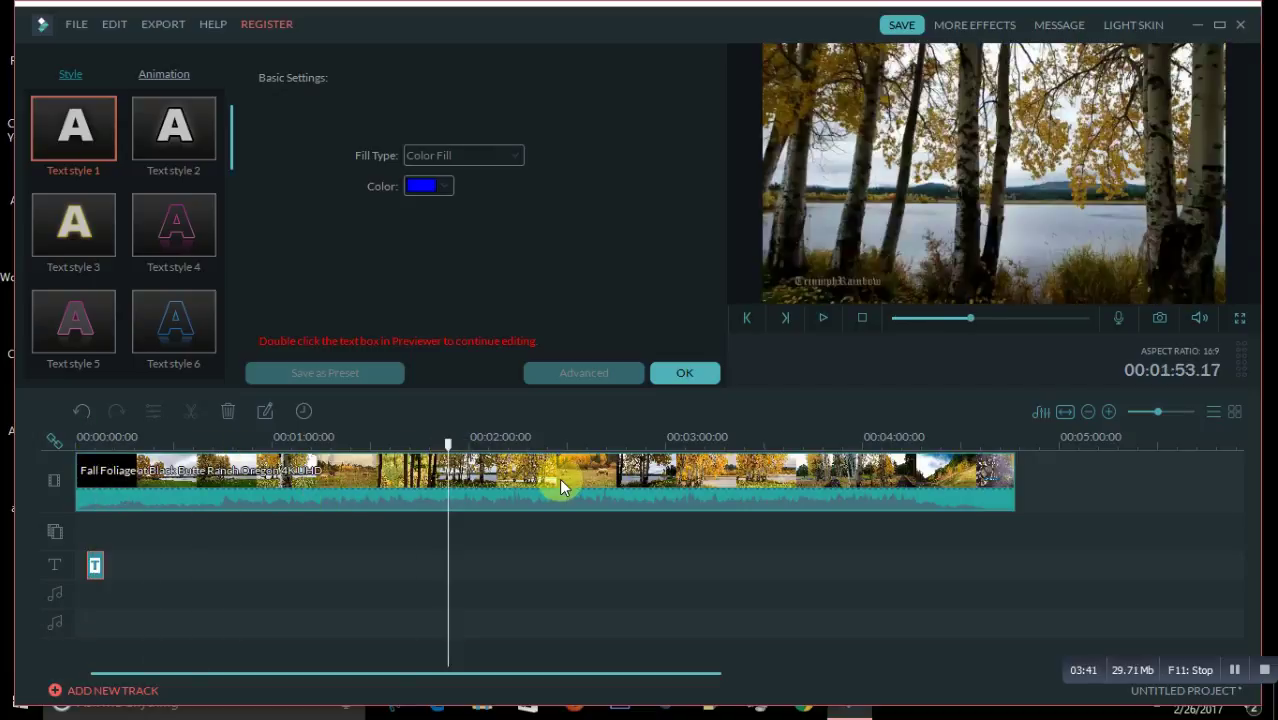
# Move the title clip to start around 1:57 and preview it over the lakeside footage
pyautogui.moveTo(96, 565); pyautogui.dragTo(466, 565)
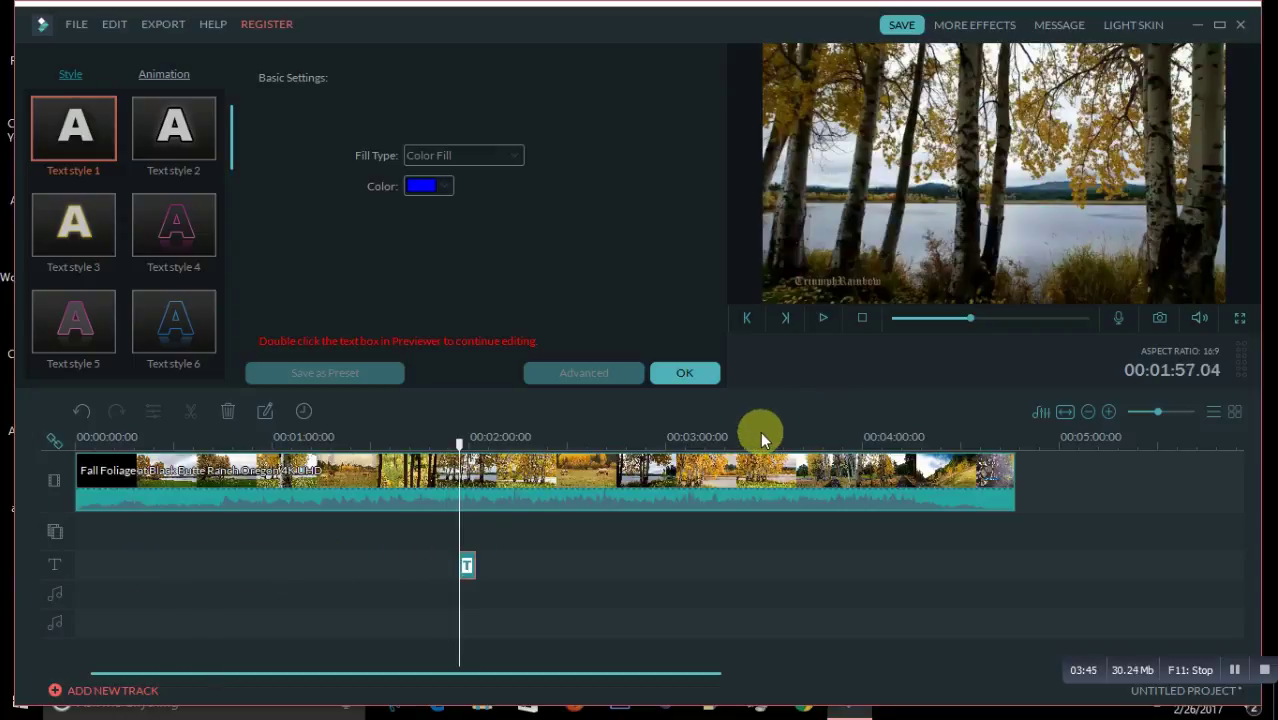
pyautogui.click(821, 318)
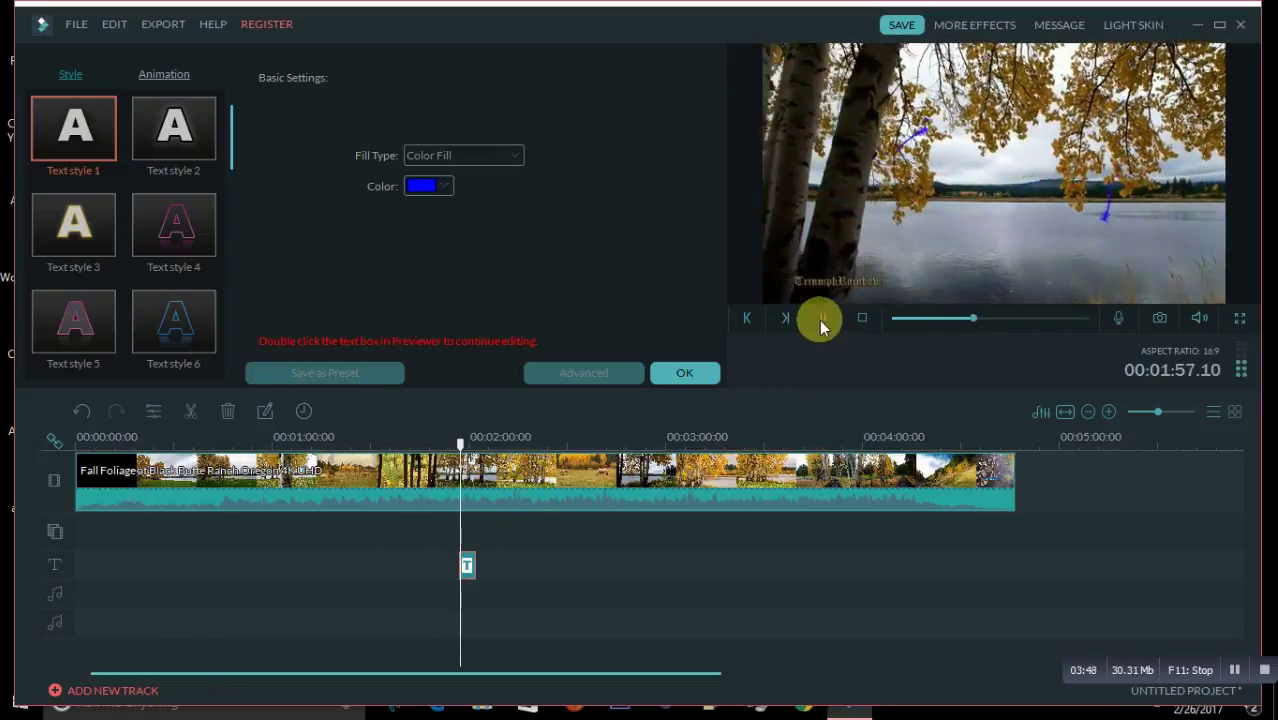
pyautogui.click(821, 318)
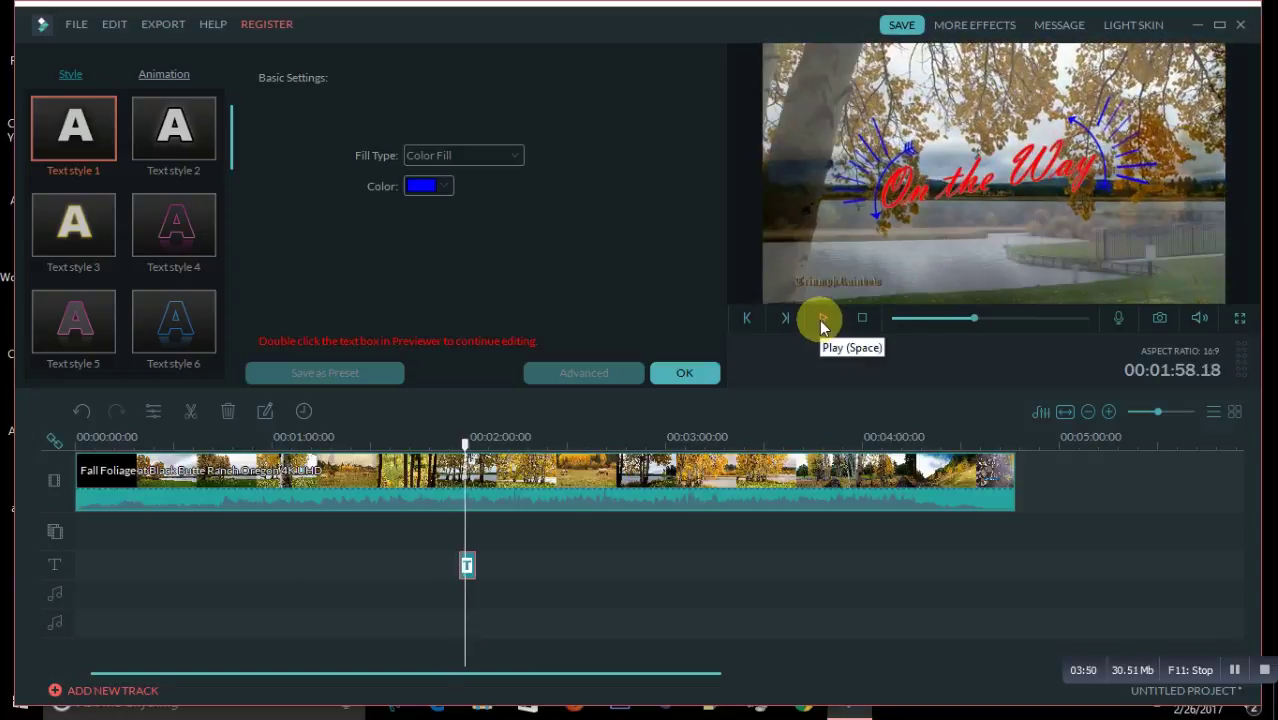